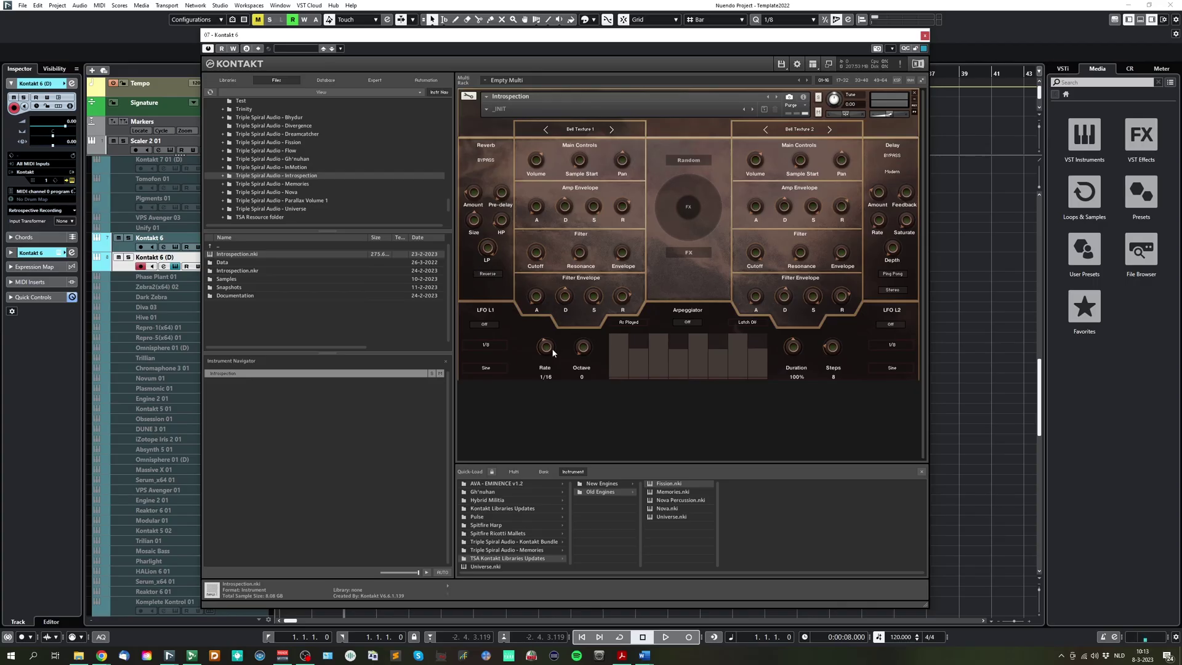
# Unload Introspection without saving and load Fission.nki into the rack
pyautogui.click(915, 93)
pyautogui.click(597, 362)
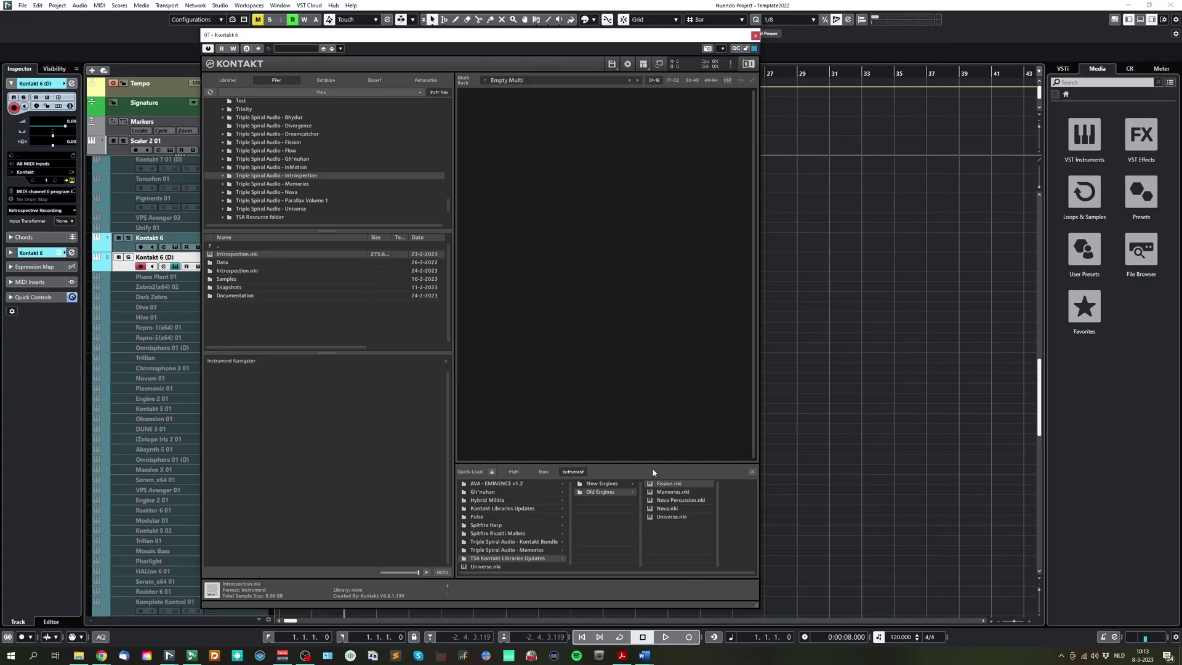
pyautogui.doubleClick(662, 484)
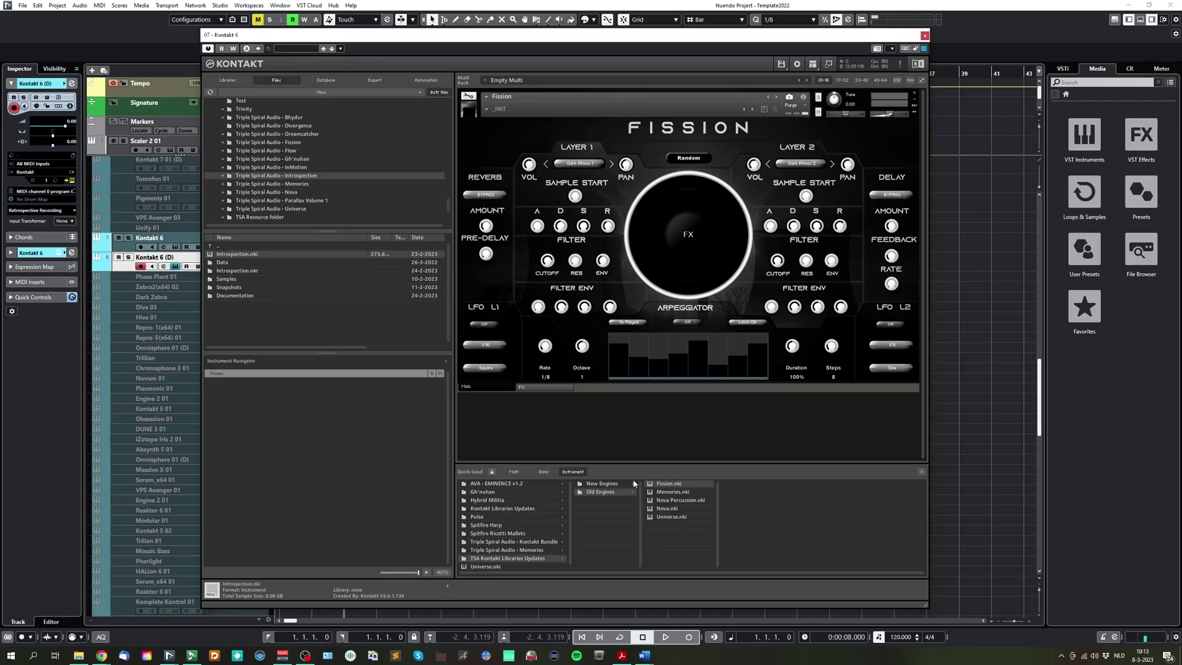
# Replace Fission with Fission 2.0.nki from the New Engines list
pyautogui.click(915, 93)
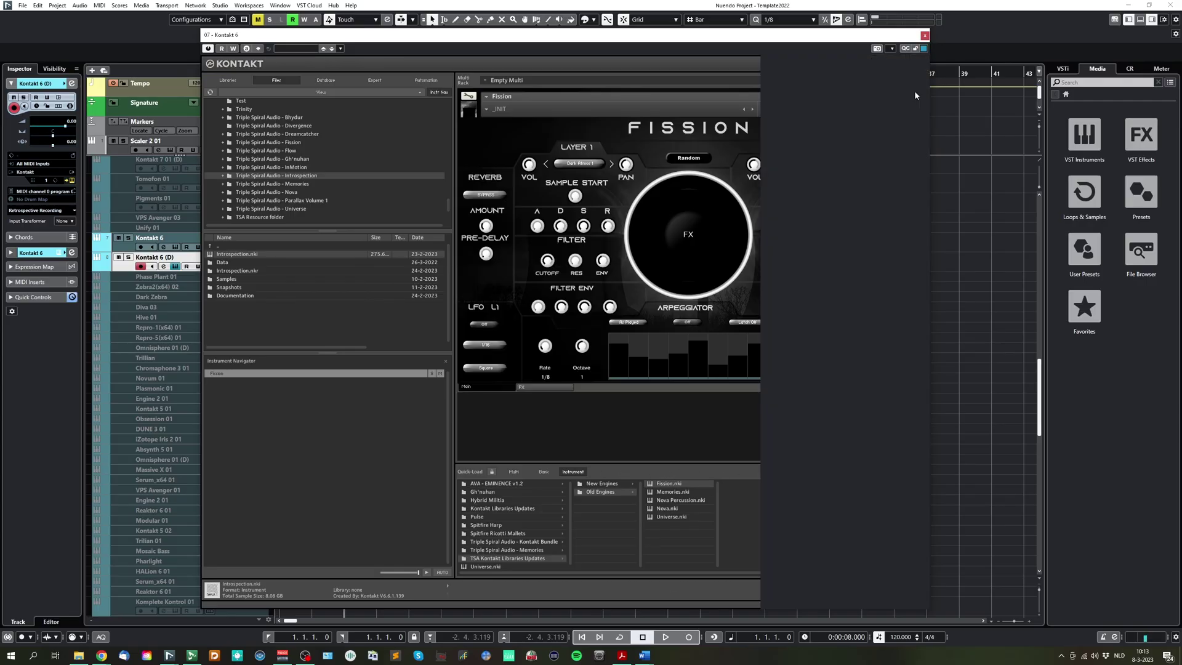
pyautogui.click(615, 485)
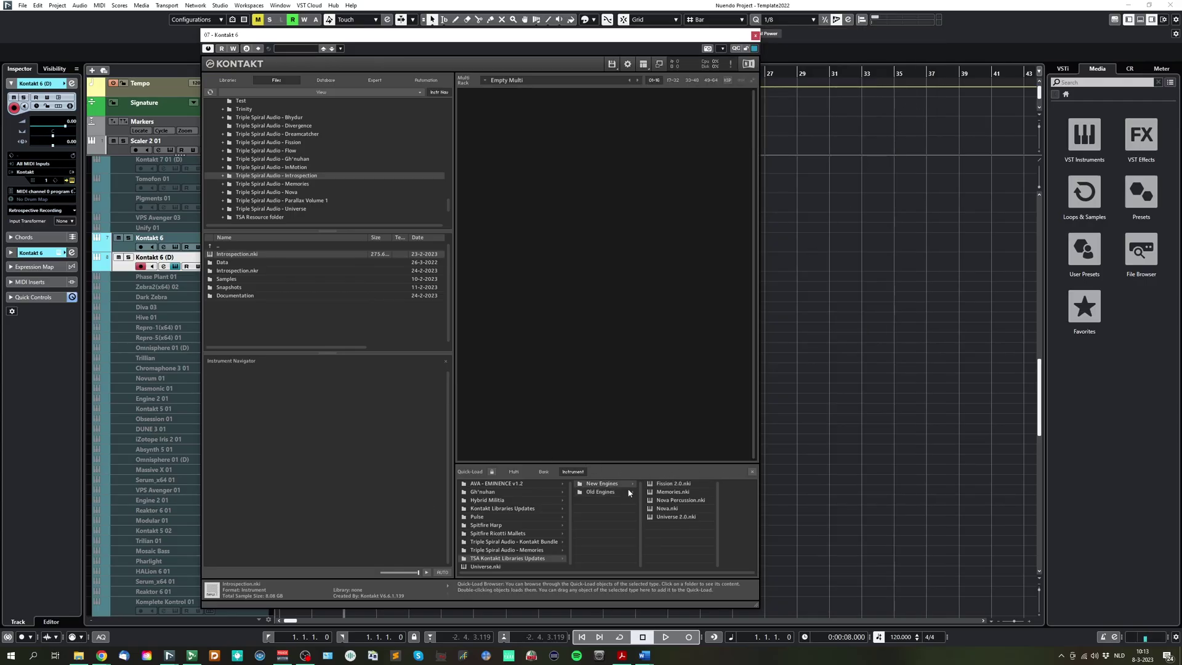
pyautogui.doubleClick(681, 484)
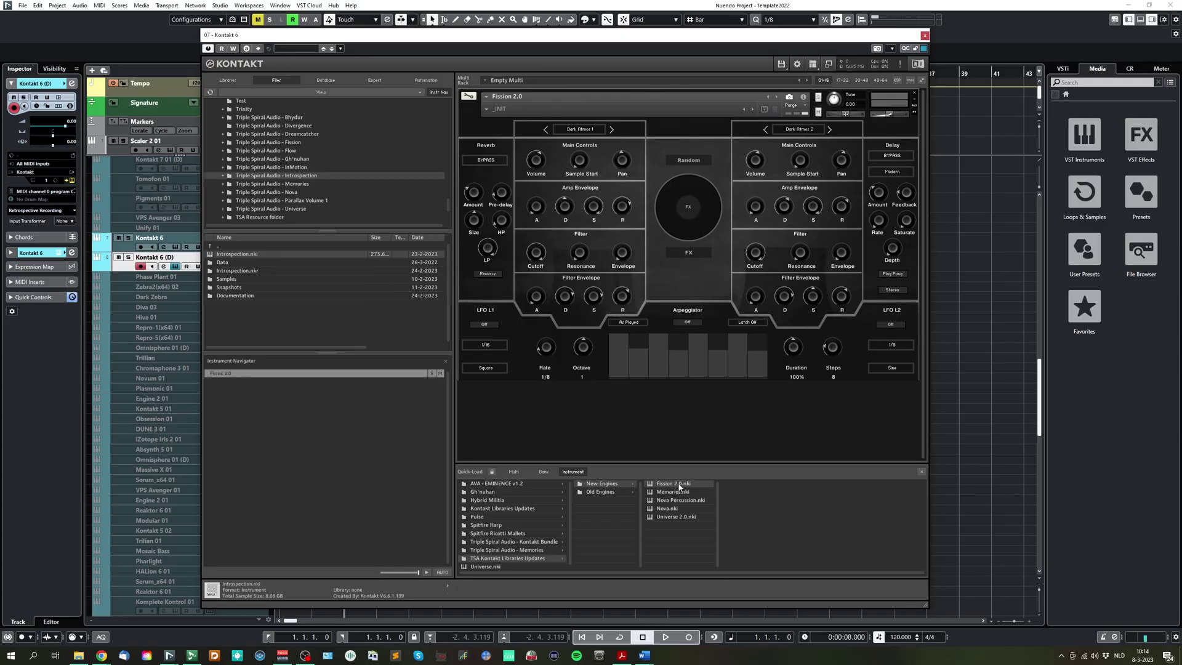
# Load the Old Engines Fission.nki below Fission 2.0 and check its FX and Main pages
pyautogui.click(596, 492)
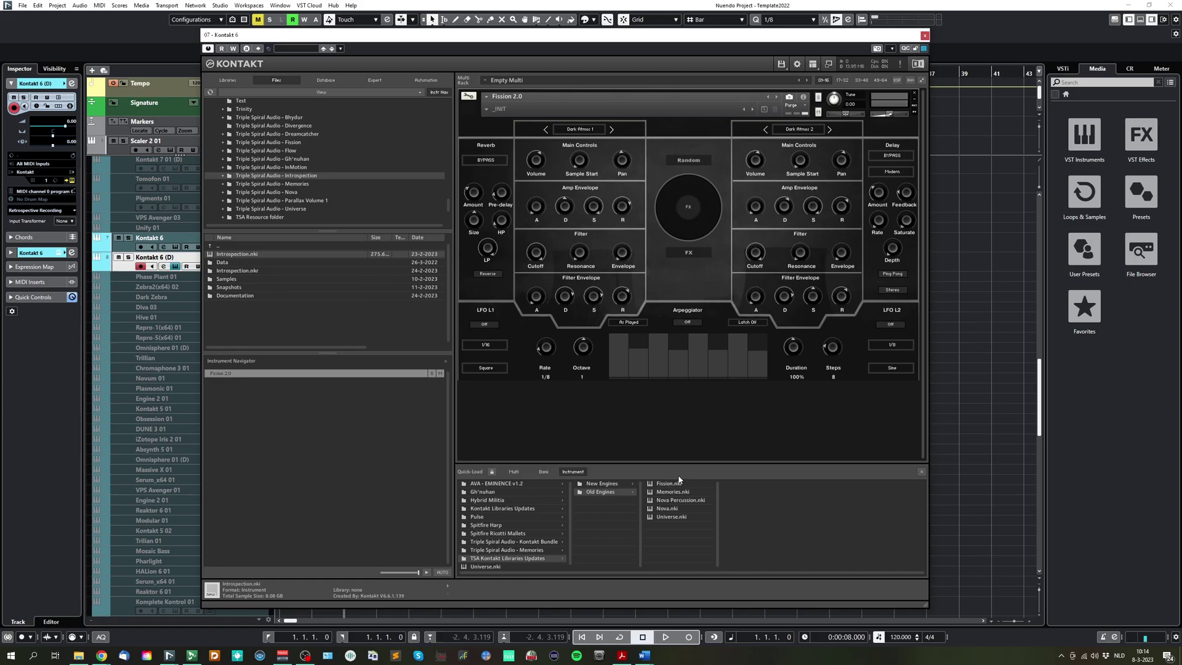
pyautogui.doubleClick(669, 484)
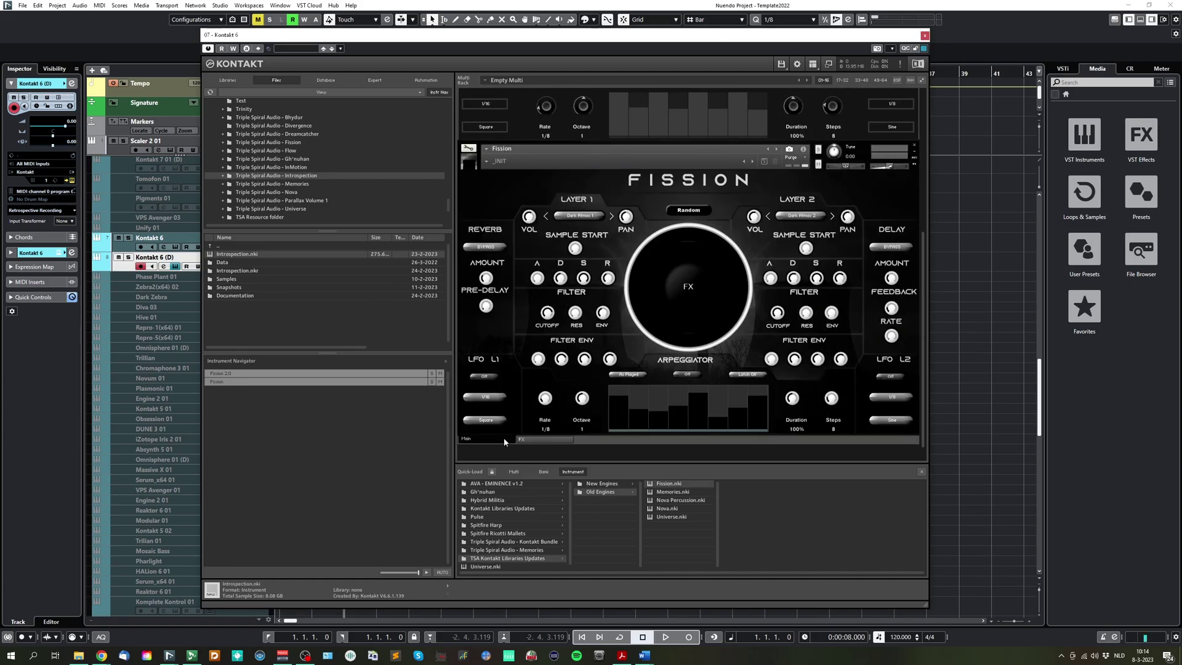
pyautogui.click(523, 439)
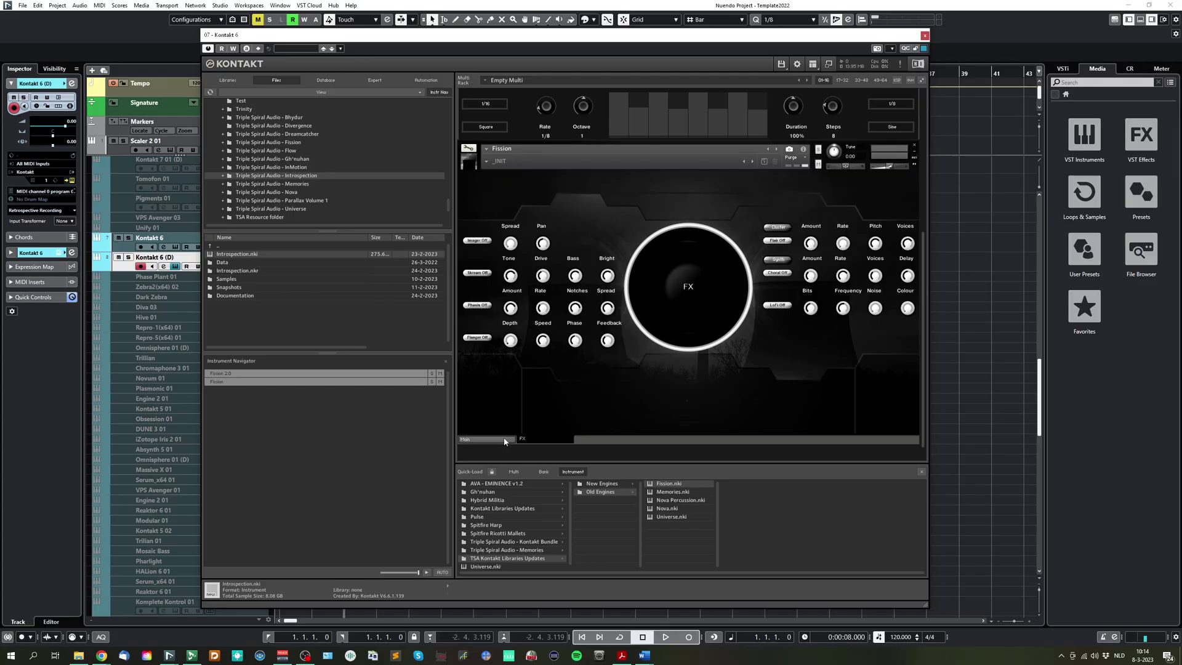
pyautogui.click(504, 441)
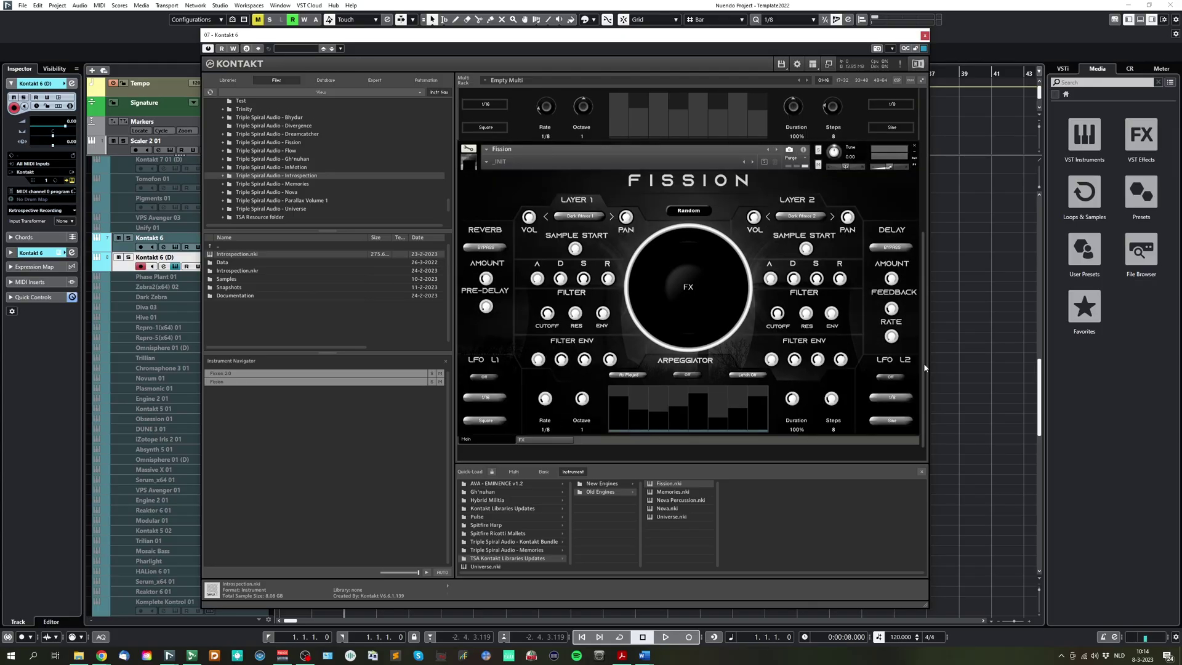
pyautogui.scroll(3, 696, 259)
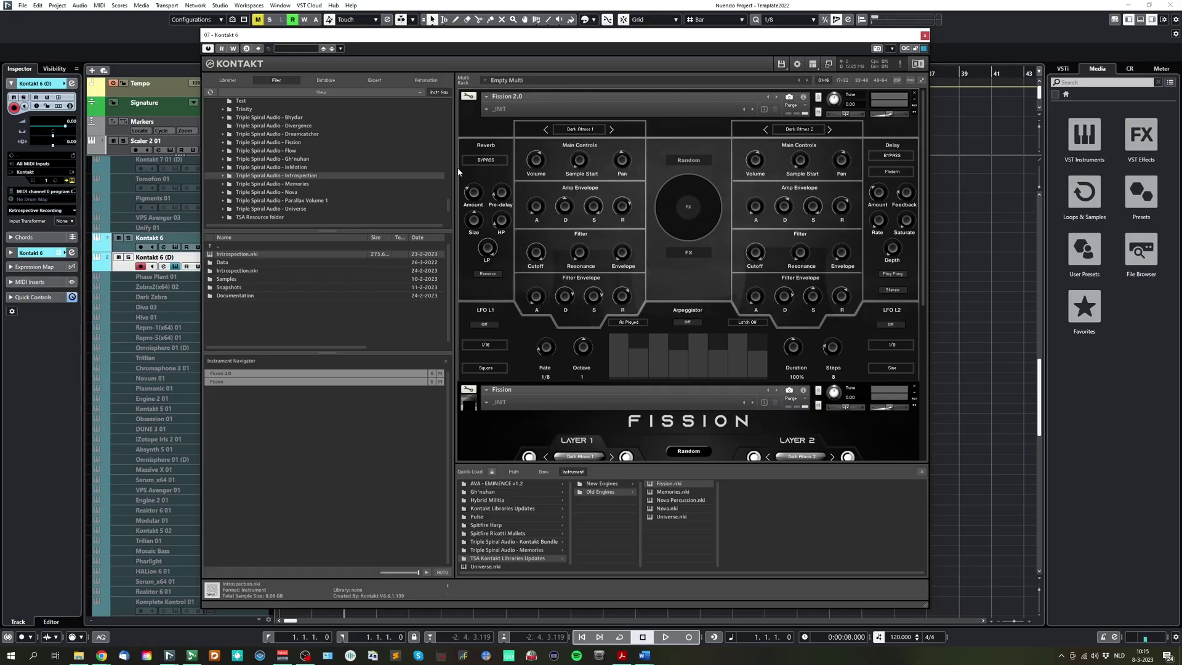
# Browse the Fission 2.0 snapshot list and close it without loading a snapshot
pyautogui.click(923, 472)
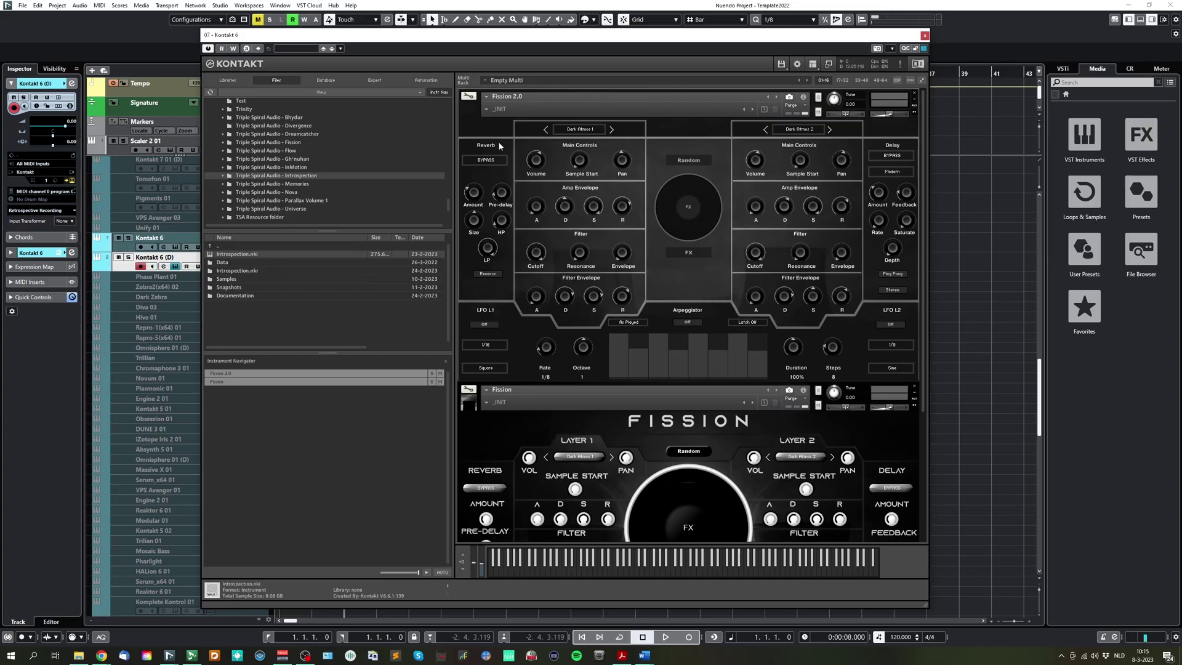
pyautogui.click(486, 113)
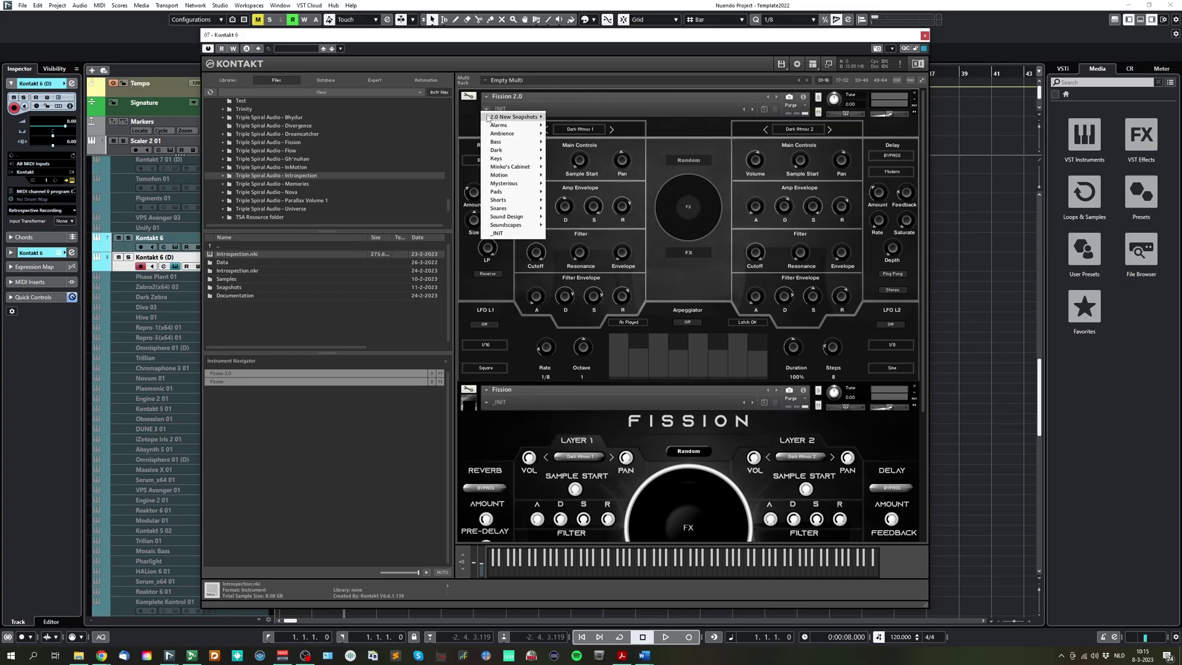
pyautogui.moveTo(491, 120)
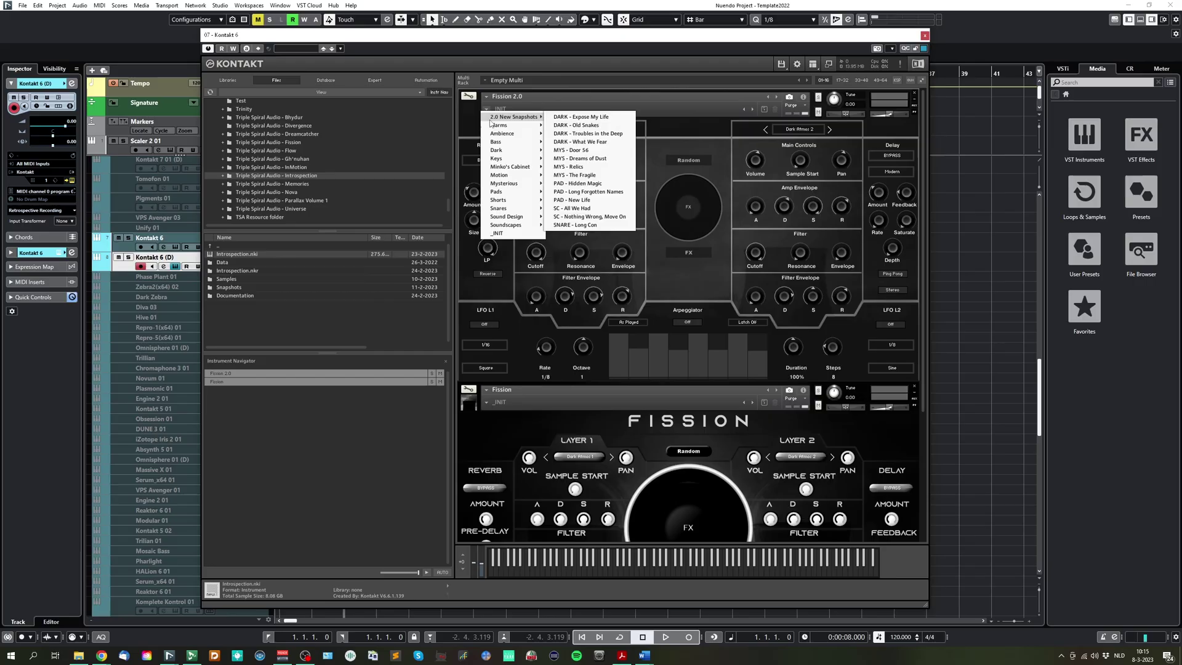
pyautogui.click(701, 124)
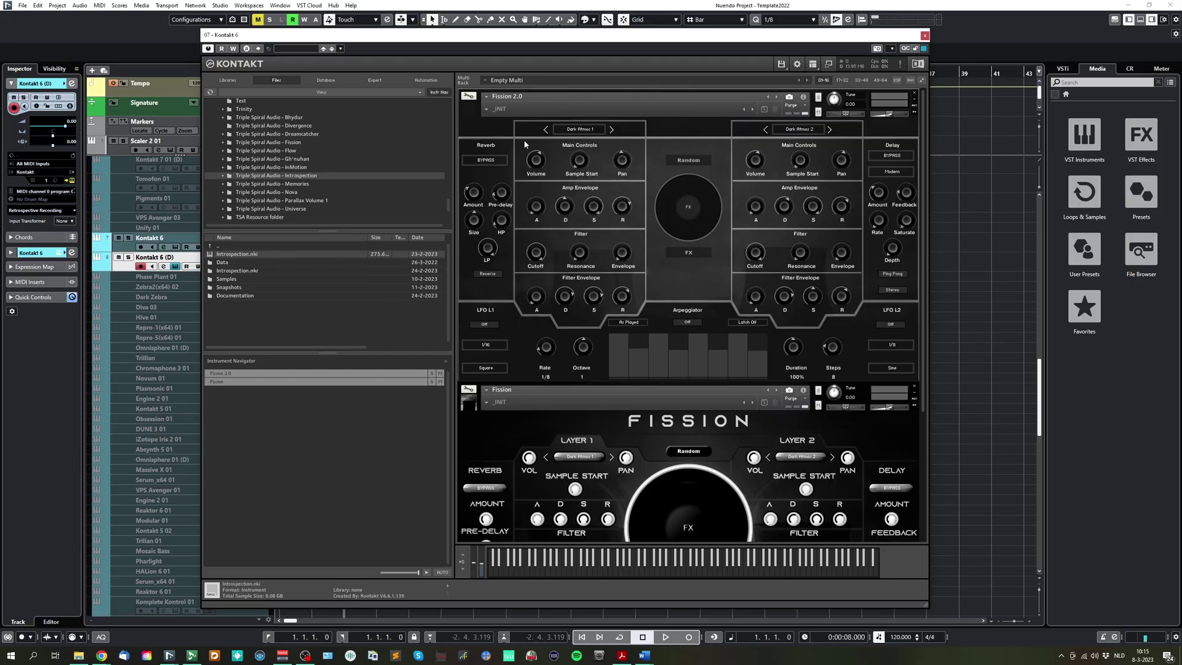
# Remove the older Fission, bring back Quick-Load, and close Fission 2.0
pyautogui.click(914, 387)
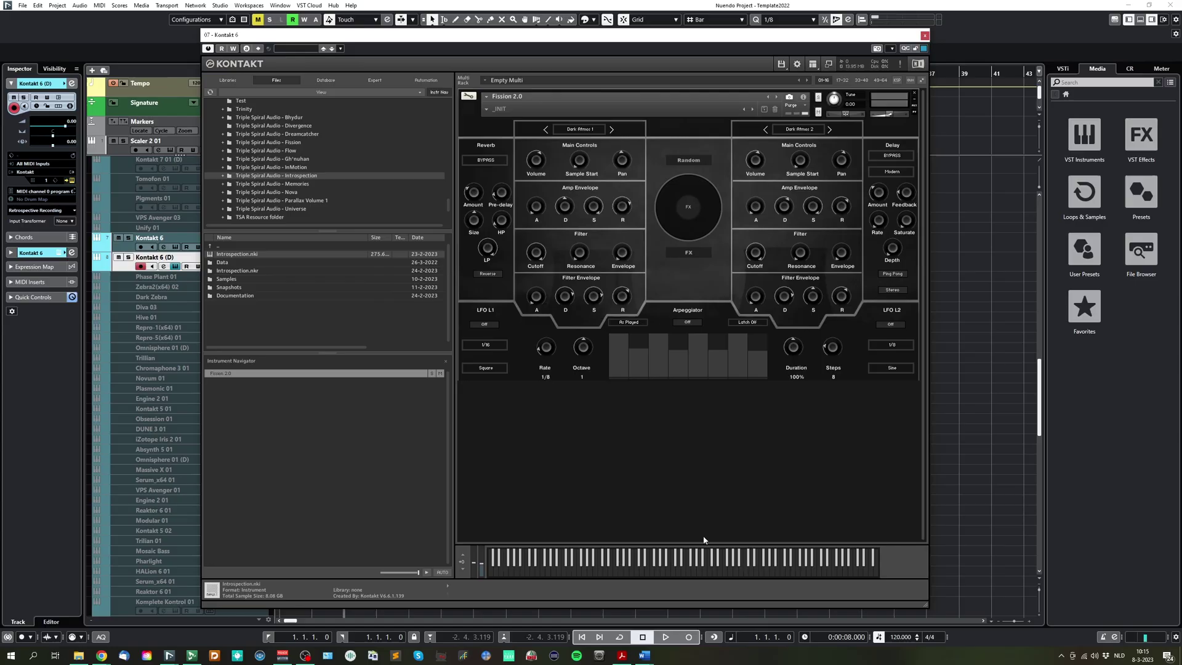
pyautogui.rightClick(772, 481)
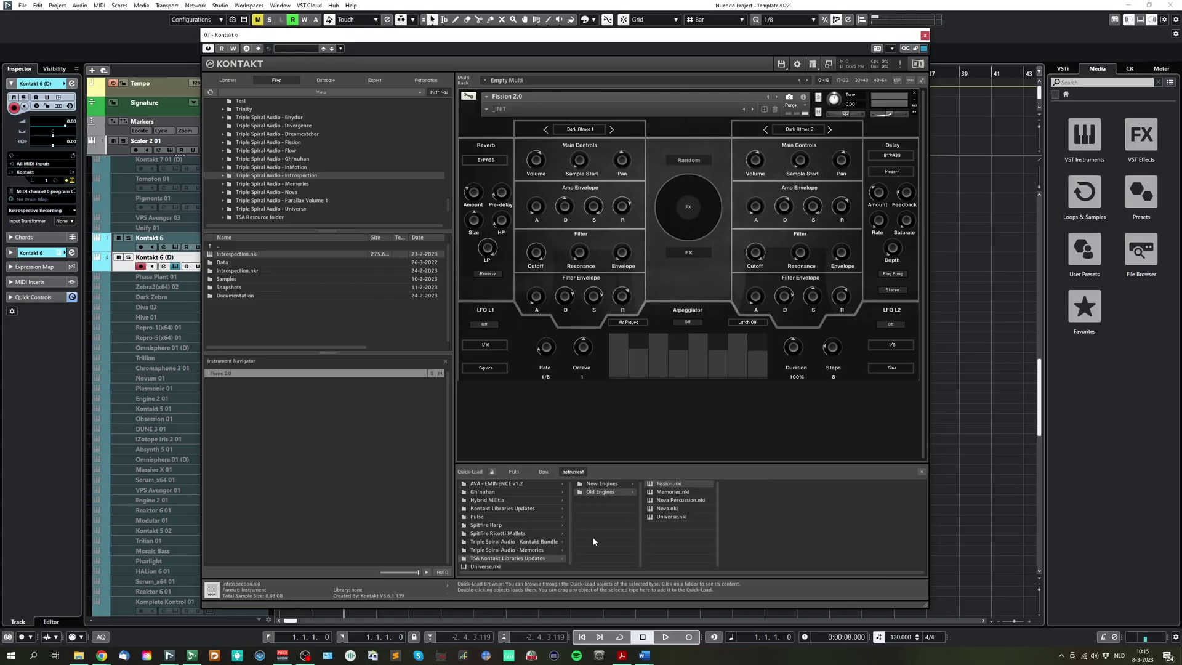
pyautogui.click(917, 93)
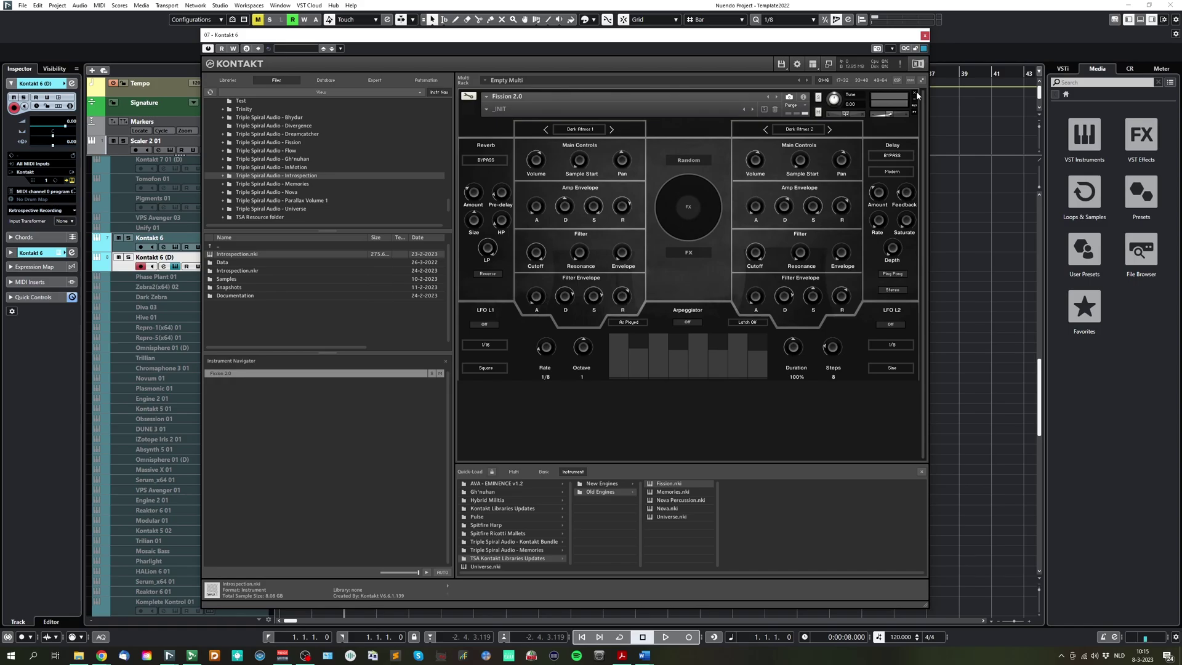
# Discard Fission 2.0's changes, try the old Memories, then load the New Engines Memories.nki
pyautogui.click(607, 364)
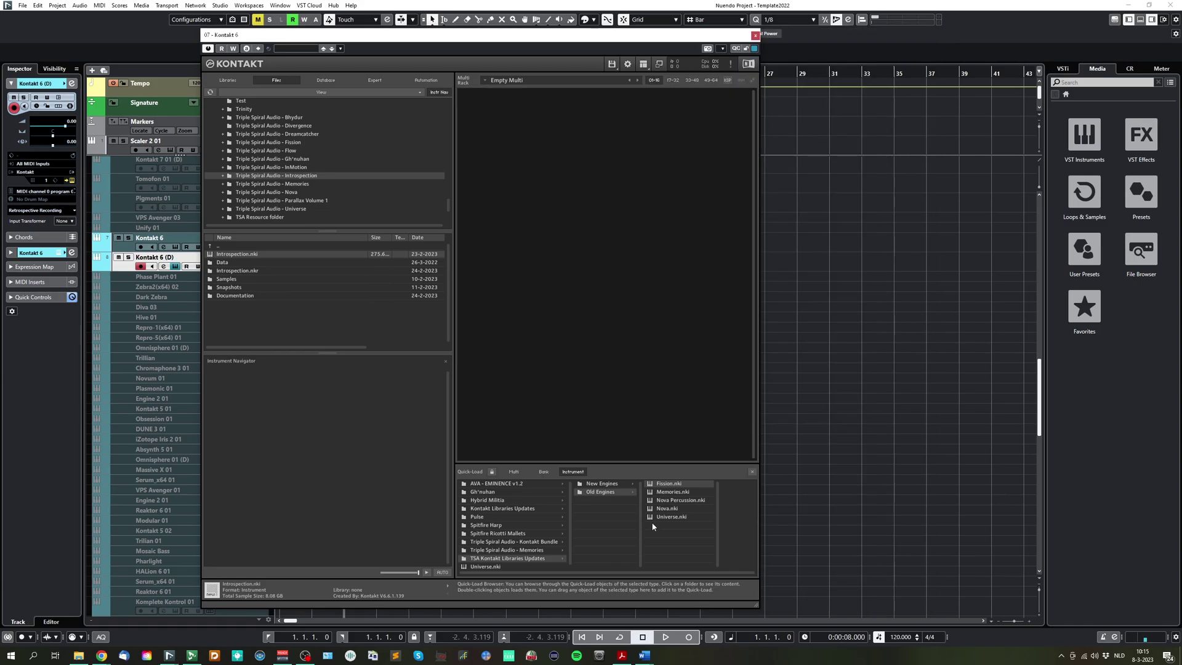
pyautogui.doubleClick(665, 493)
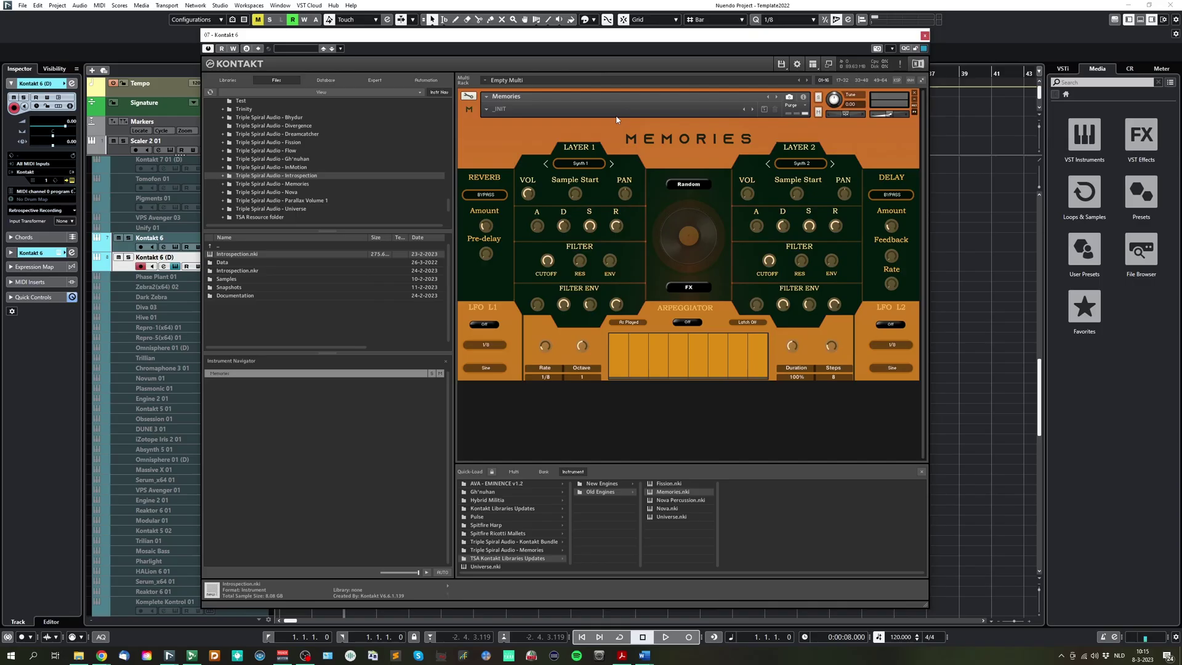
pyautogui.click(914, 94)
pyautogui.click(601, 484)
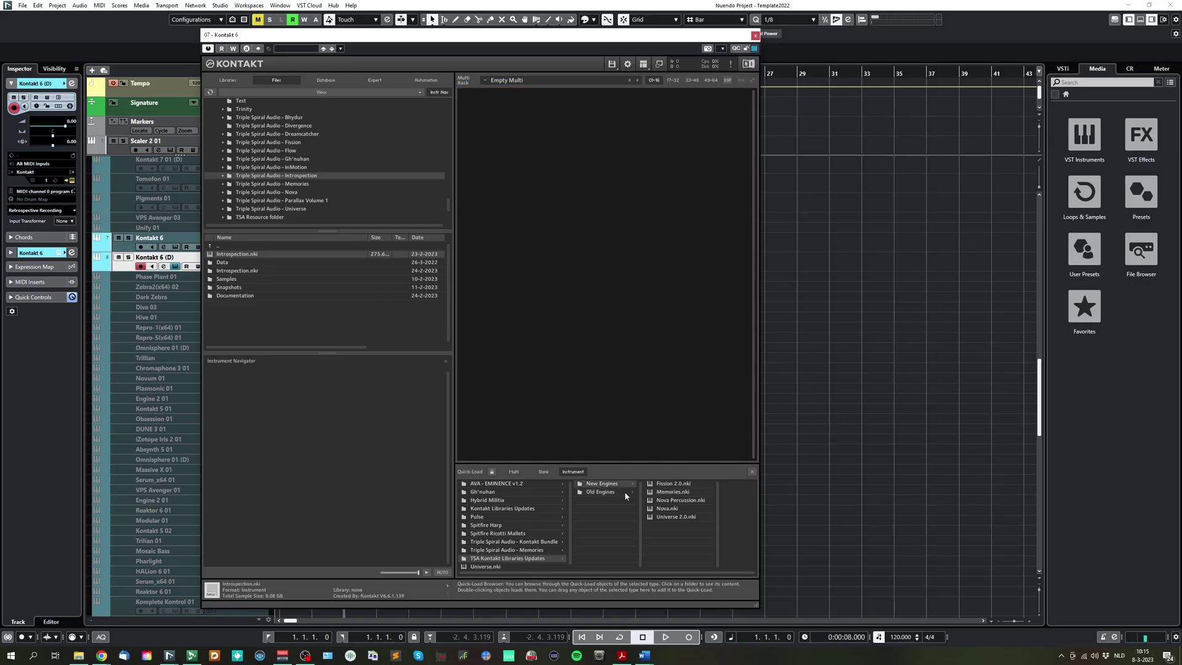
pyautogui.doubleClick(673, 492)
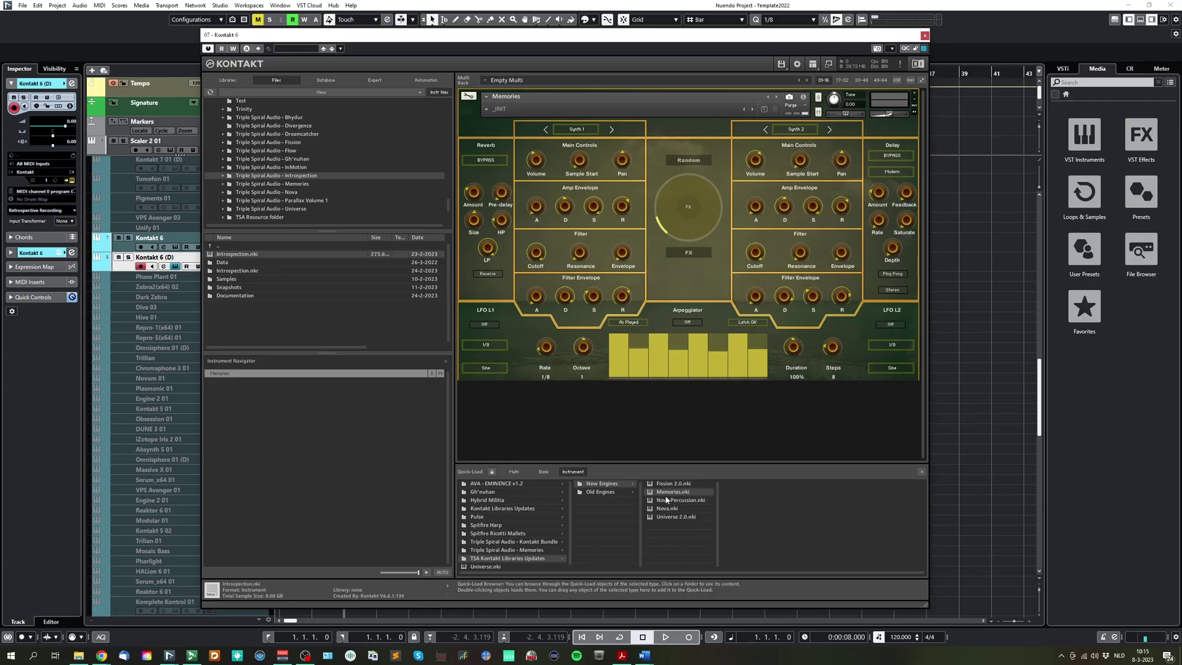
# Replace Memories with the old Universe, then swap it for the New Engines Universe 2.0
pyautogui.click(915, 95)
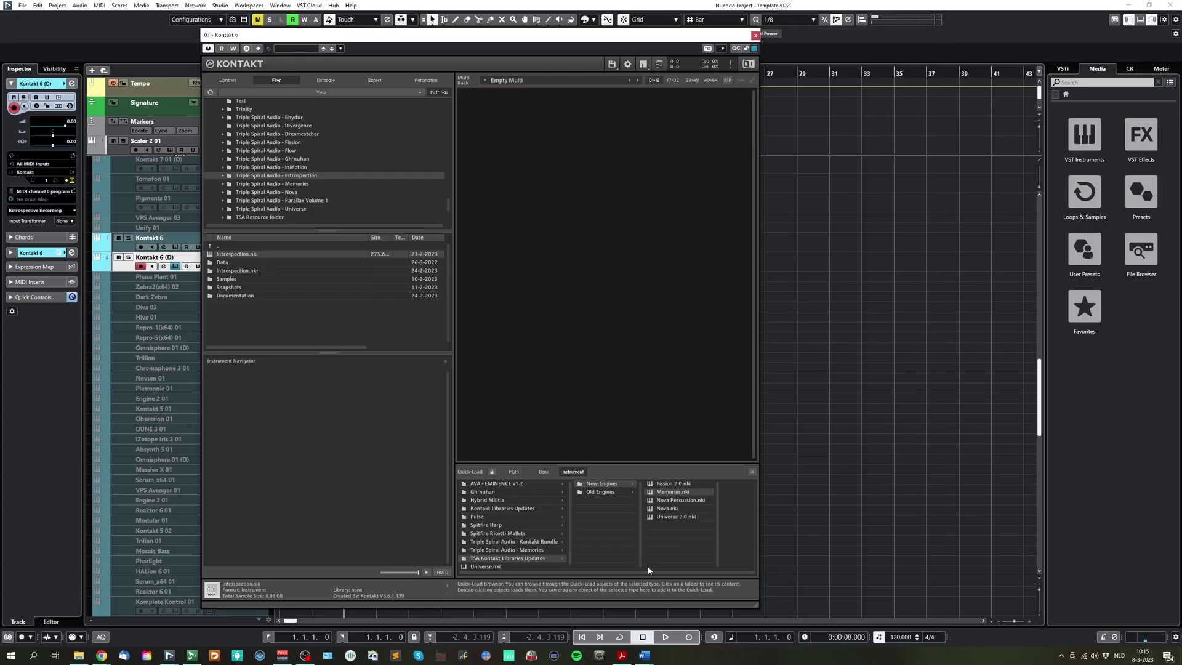
pyautogui.click(611, 494)
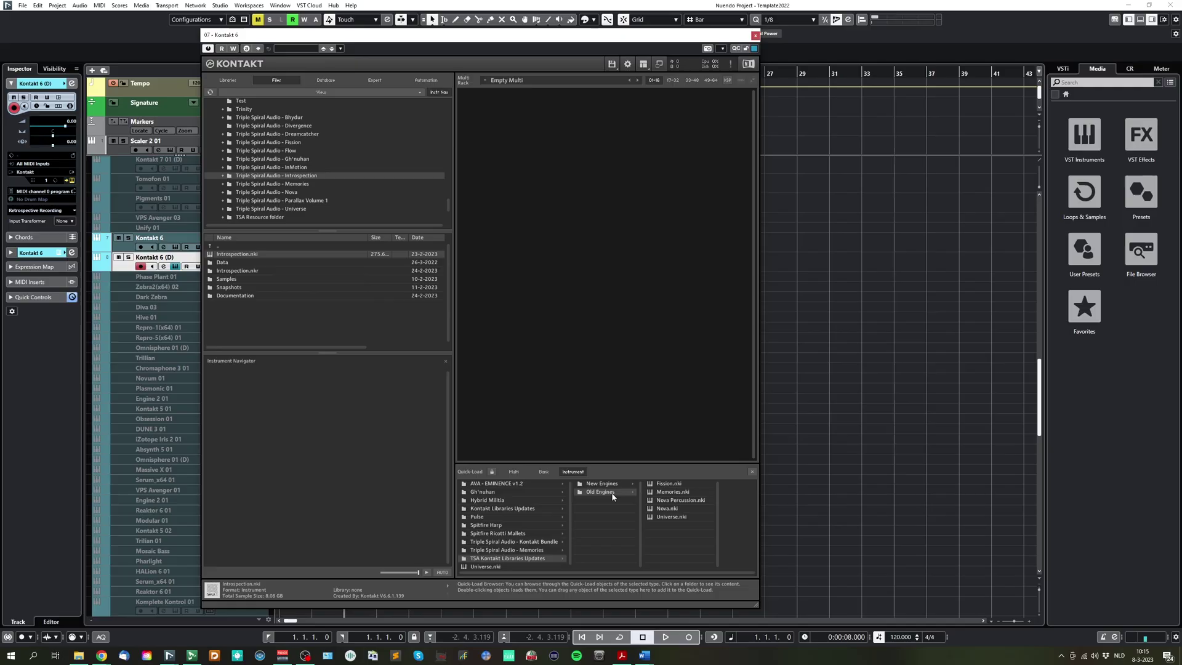
pyautogui.doubleClick(661, 517)
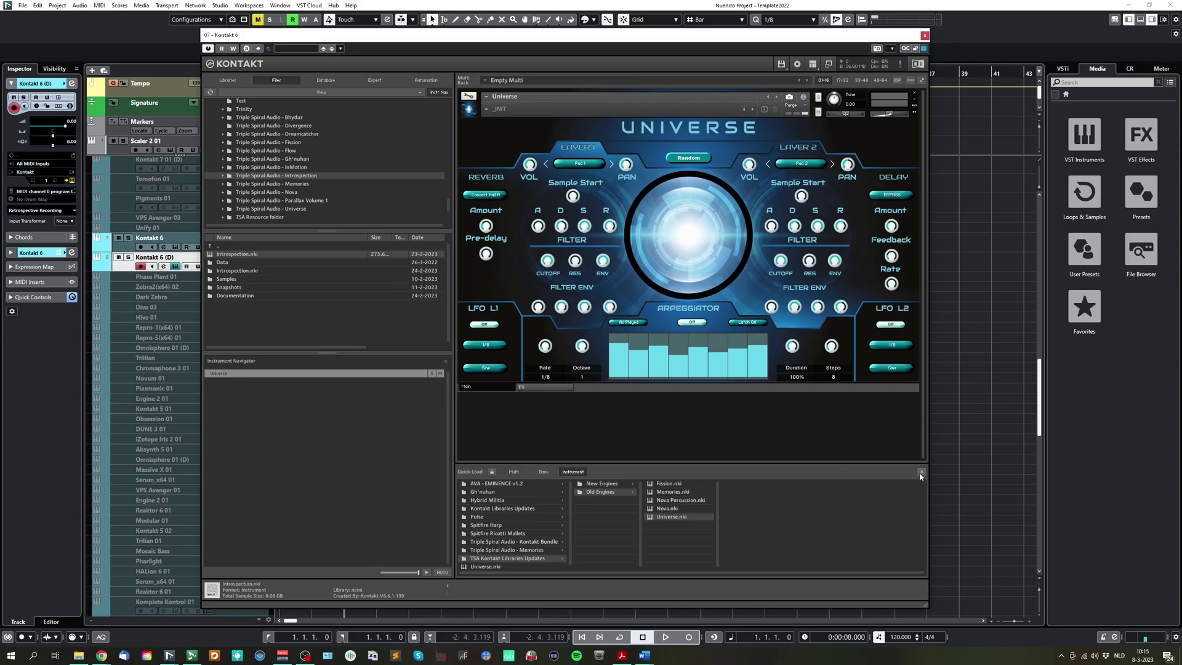
pyautogui.press('Delete')
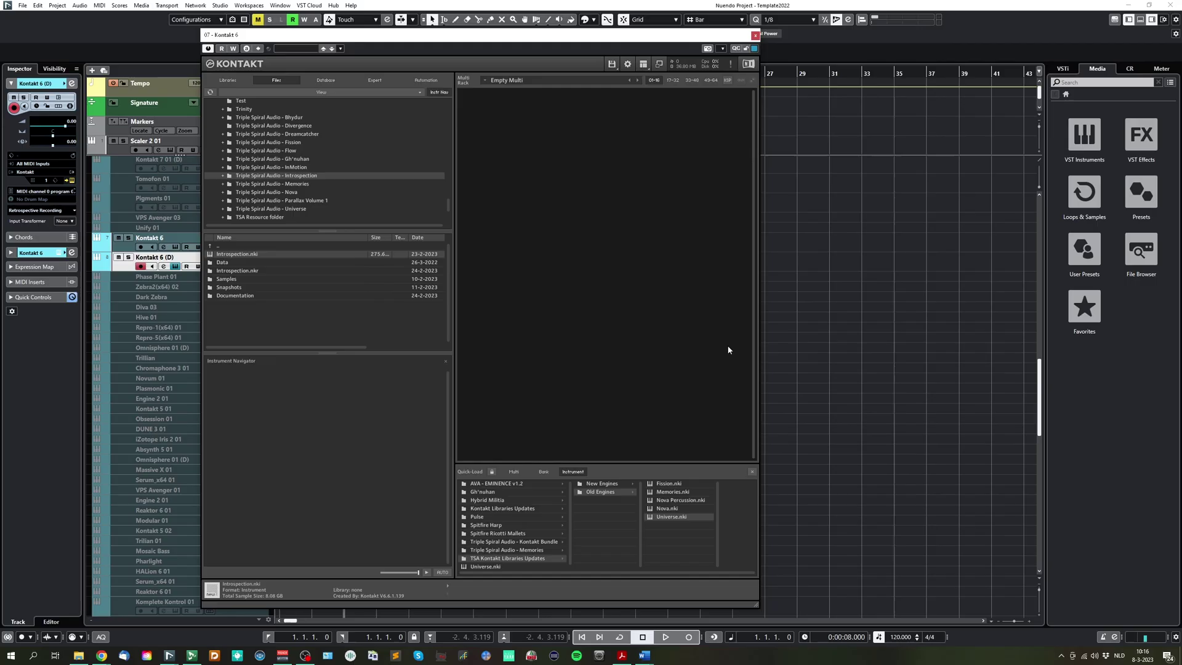
pyautogui.click(600, 484)
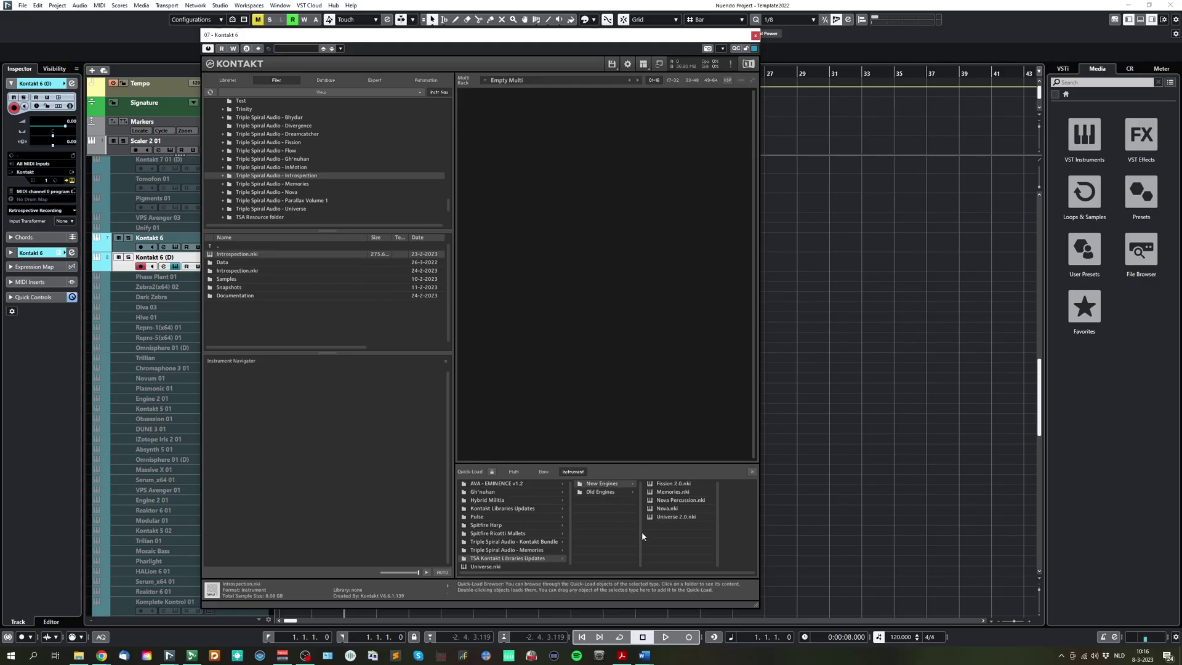
pyautogui.doubleClick(671, 516)
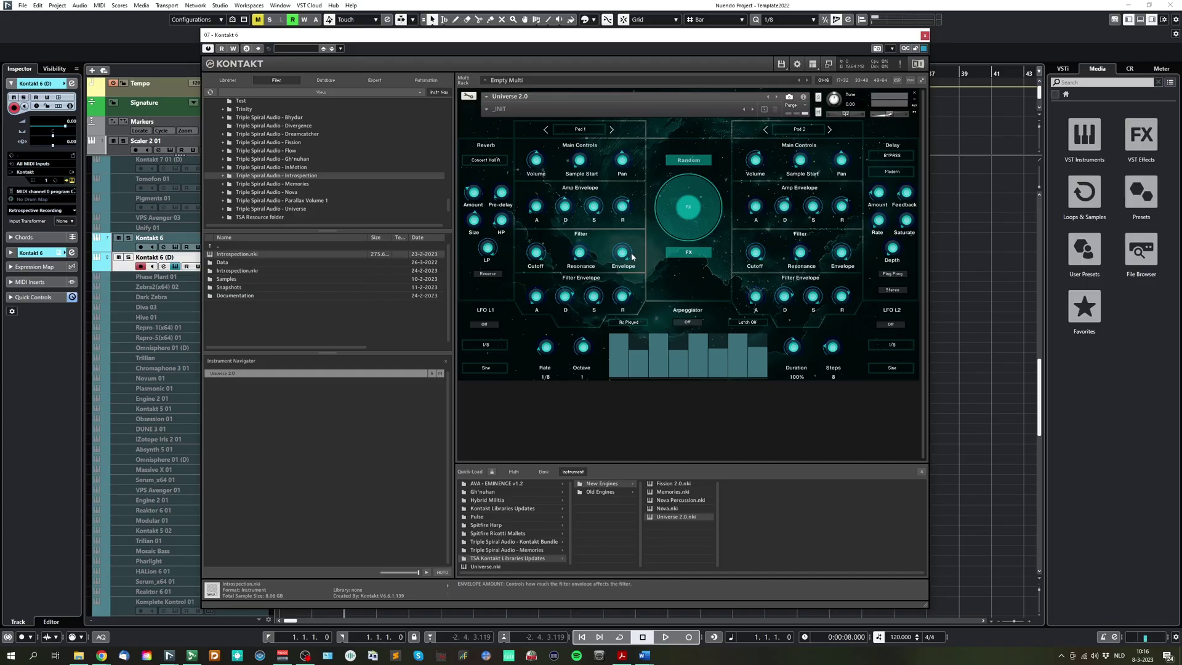
# Browse Universe 2.0's snapshot categories, including 2.0 New Snapshots, without loading one
pyautogui.click(487, 110)
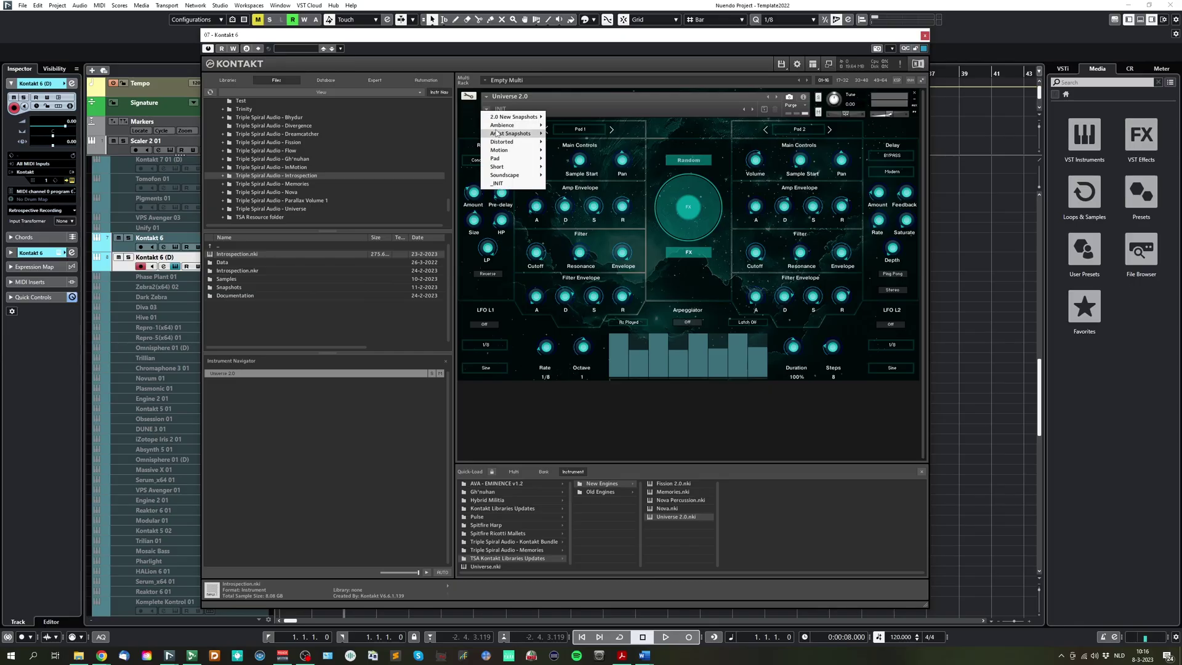
pyautogui.moveTo(499, 160)
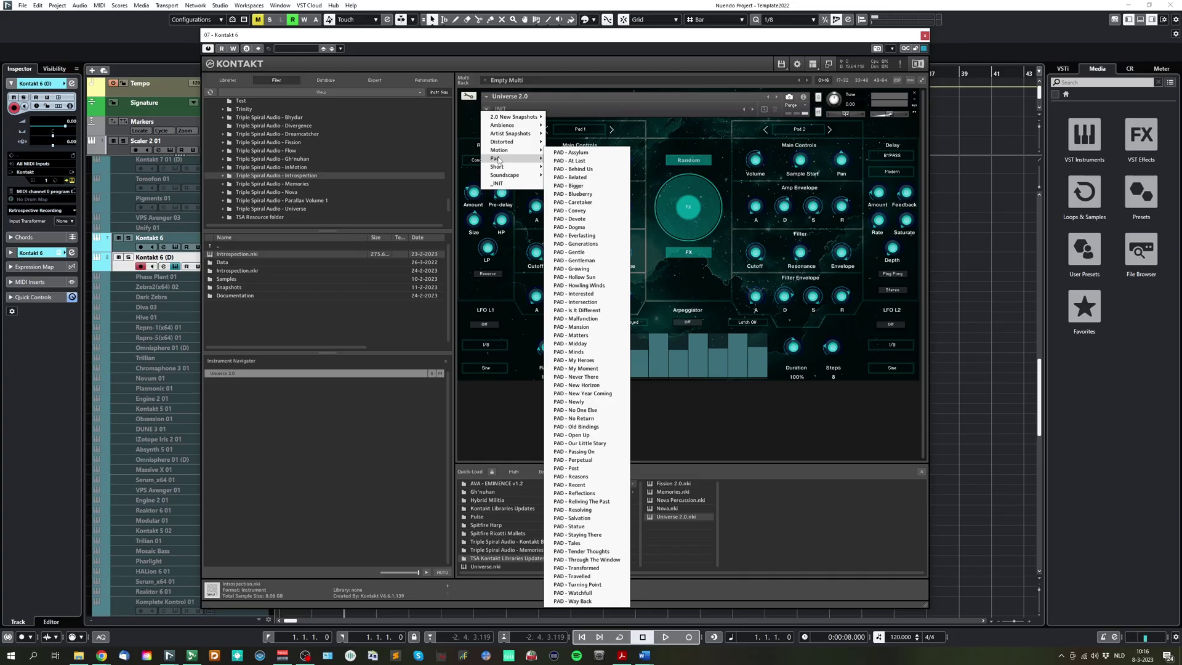
pyautogui.moveTo(502, 118)
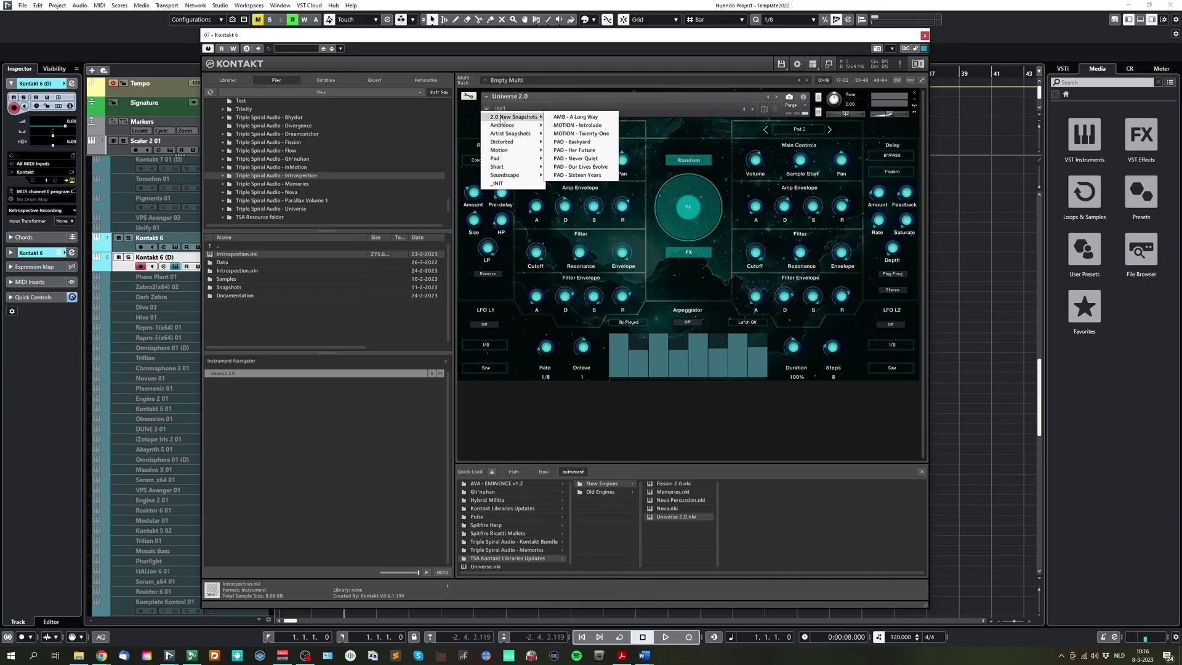
pyautogui.click(666, 131)
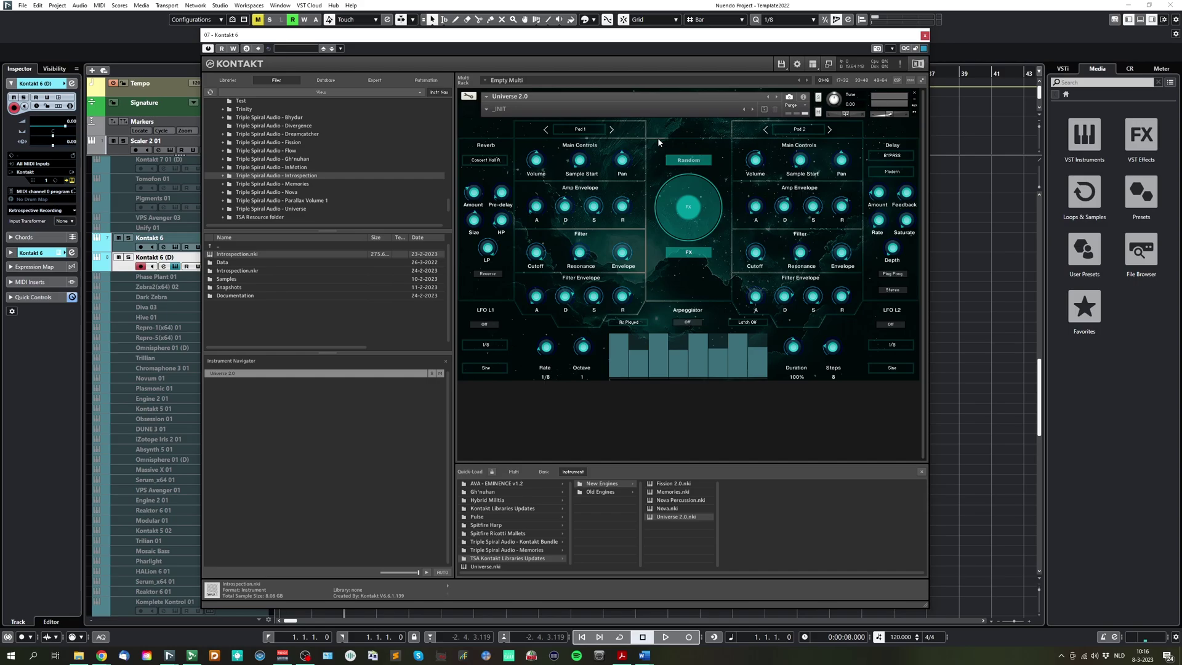
# Swap Universe 2.0 for the old-engine Nova, then replace it with the New Engines Nova.nki
pyautogui.click(915, 94)
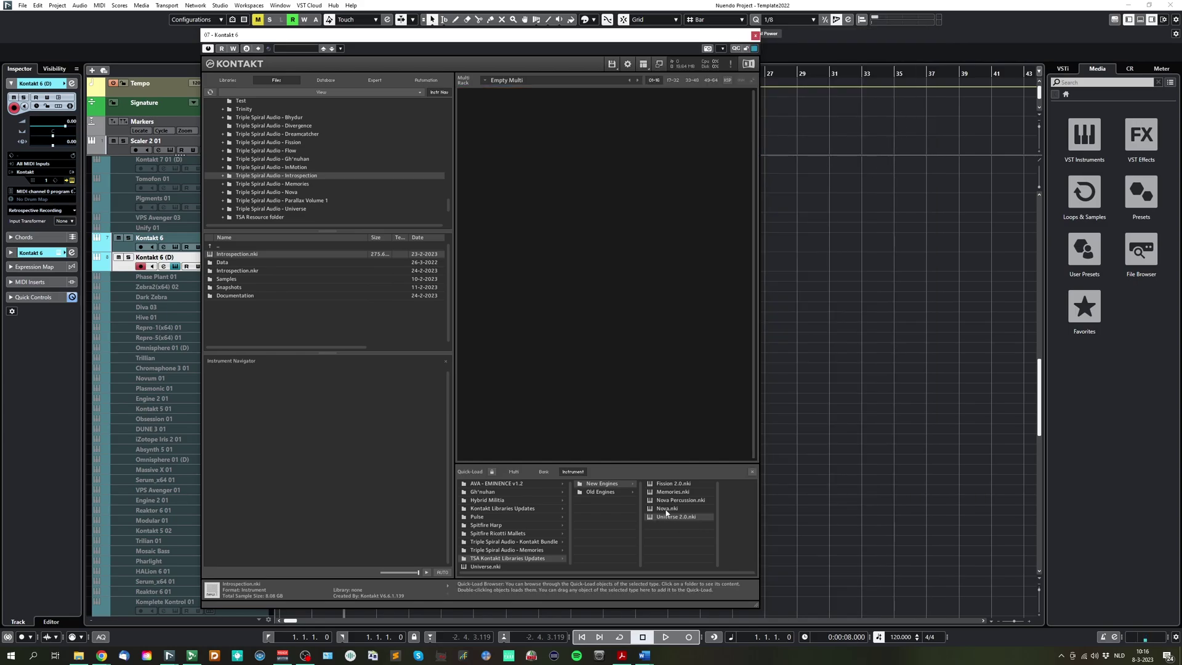
pyautogui.click(604, 493)
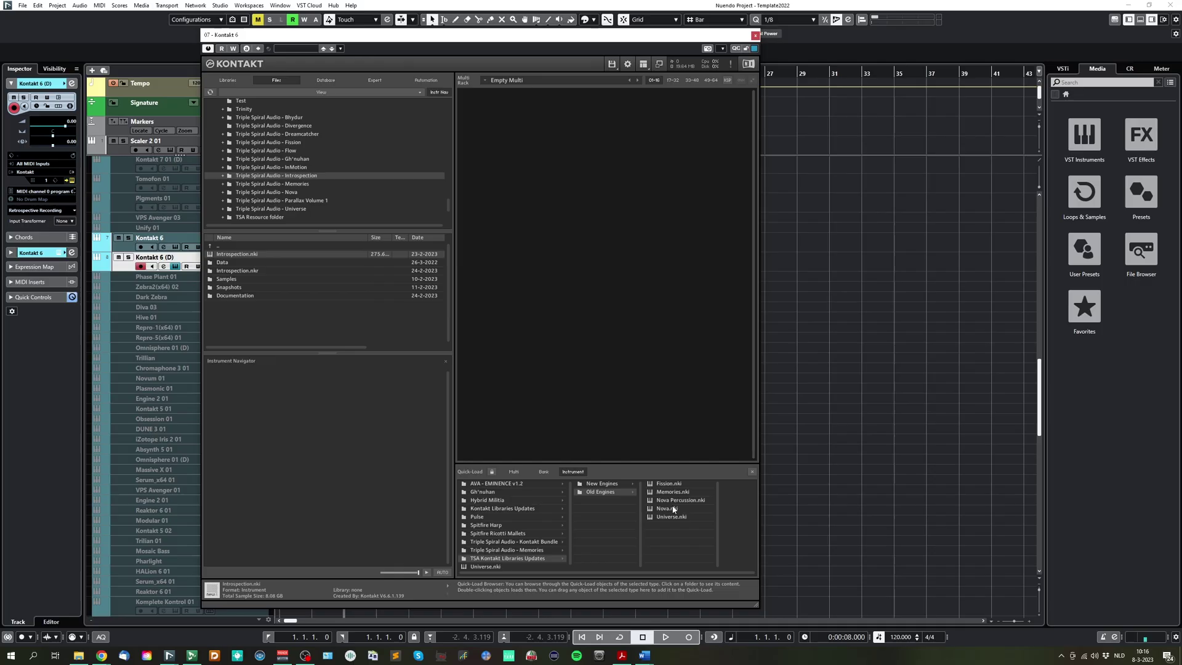
pyautogui.doubleClick(666, 509)
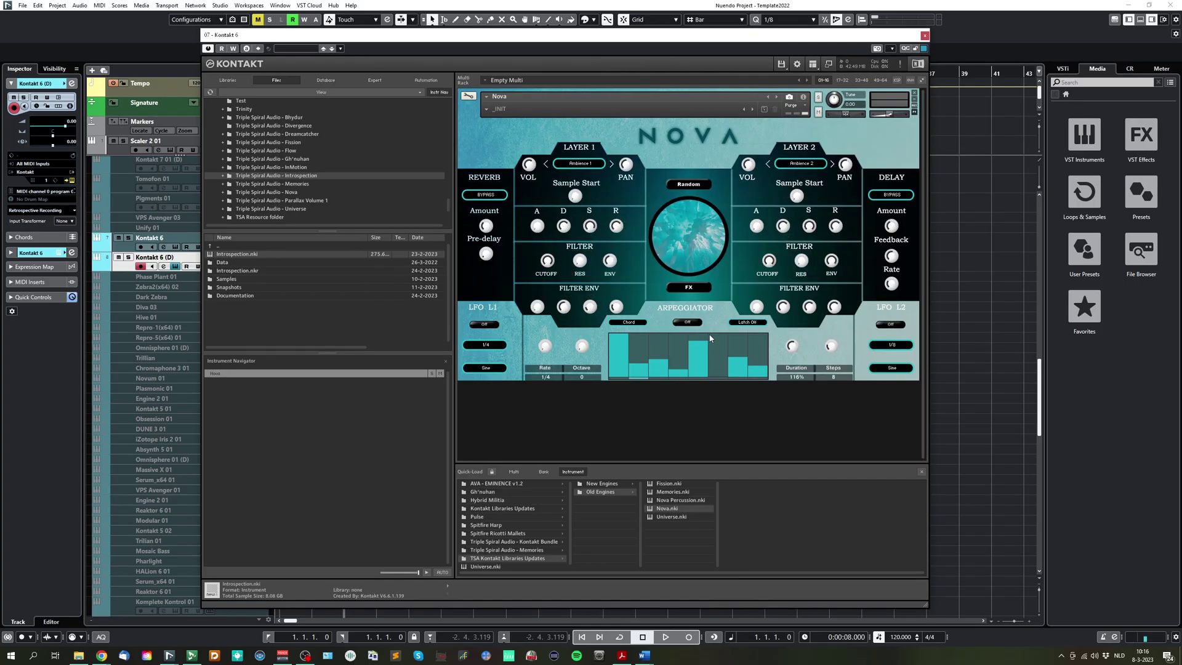
pyautogui.click(914, 93)
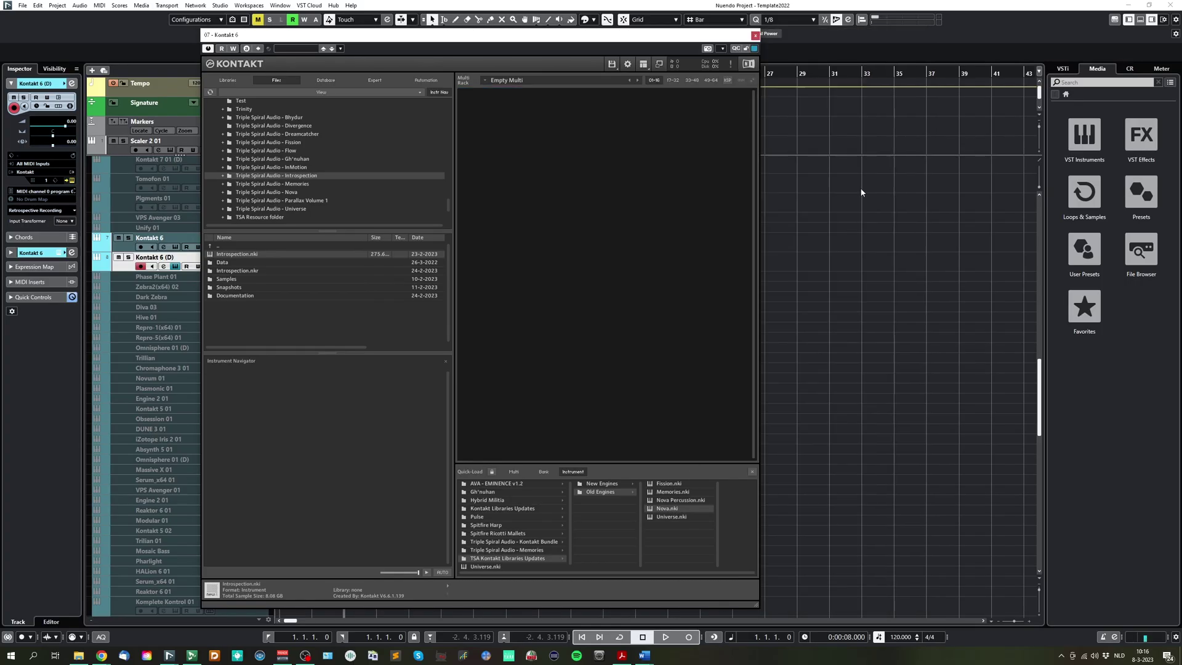
pyautogui.click(602, 484)
pyautogui.doubleClick(665, 509)
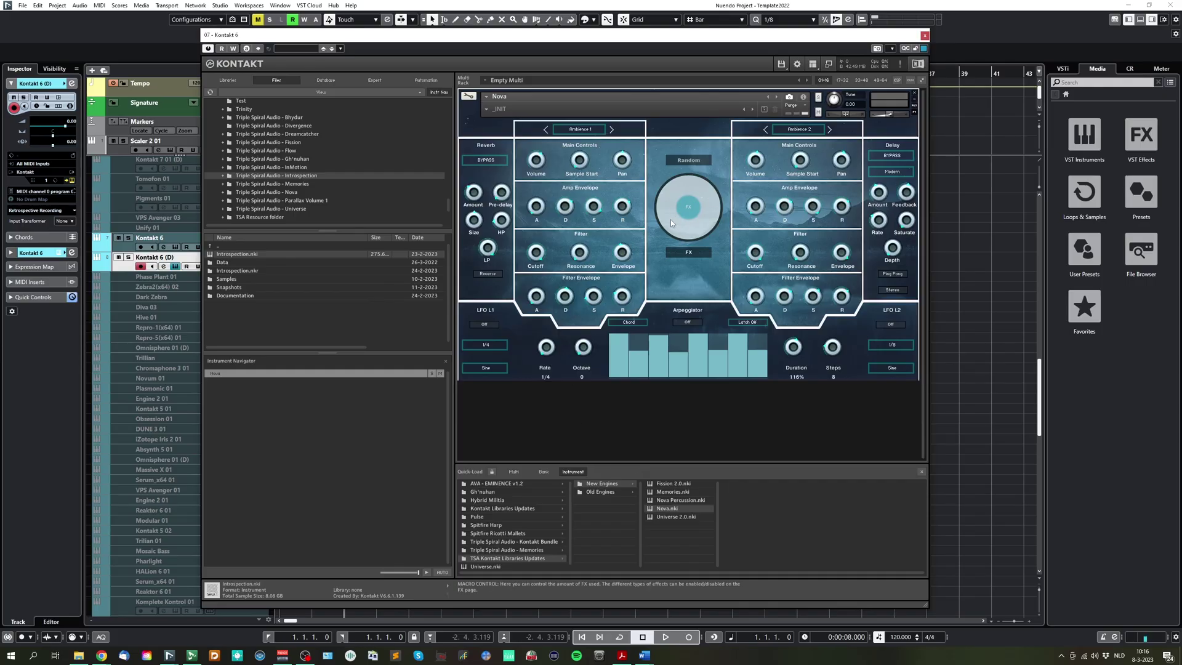
# Enable Nova's Imager and Skreamer effects on the FX page, then return to Main
pyautogui.click(682, 253)
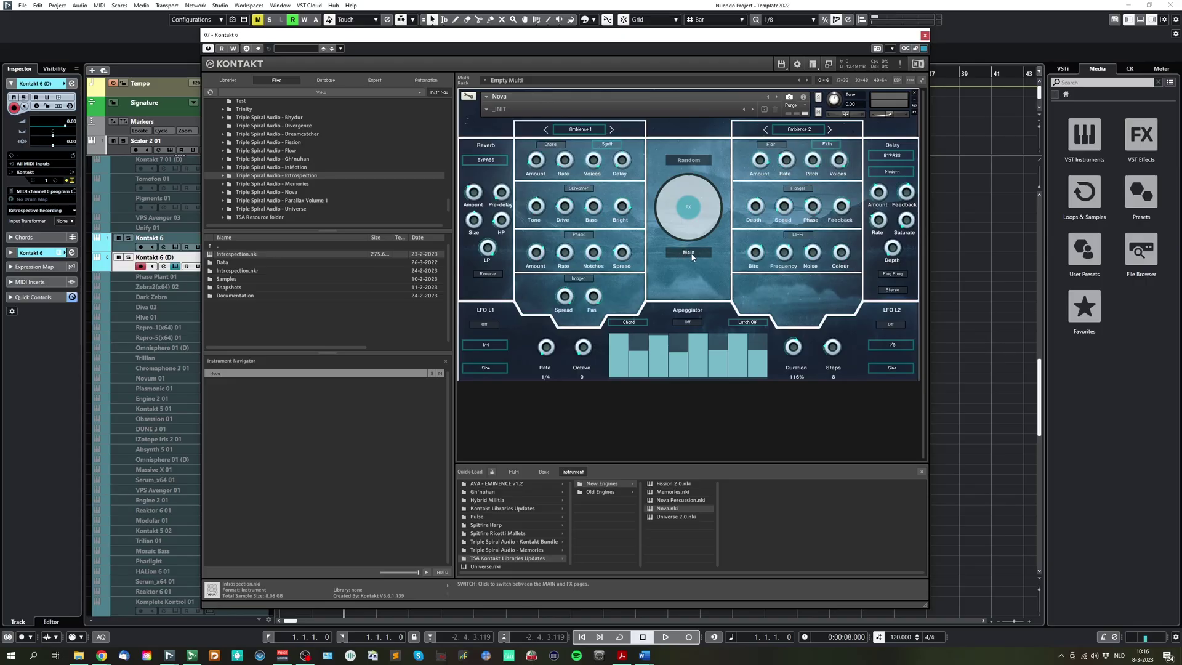
pyautogui.click(578, 281)
pyautogui.click(572, 189)
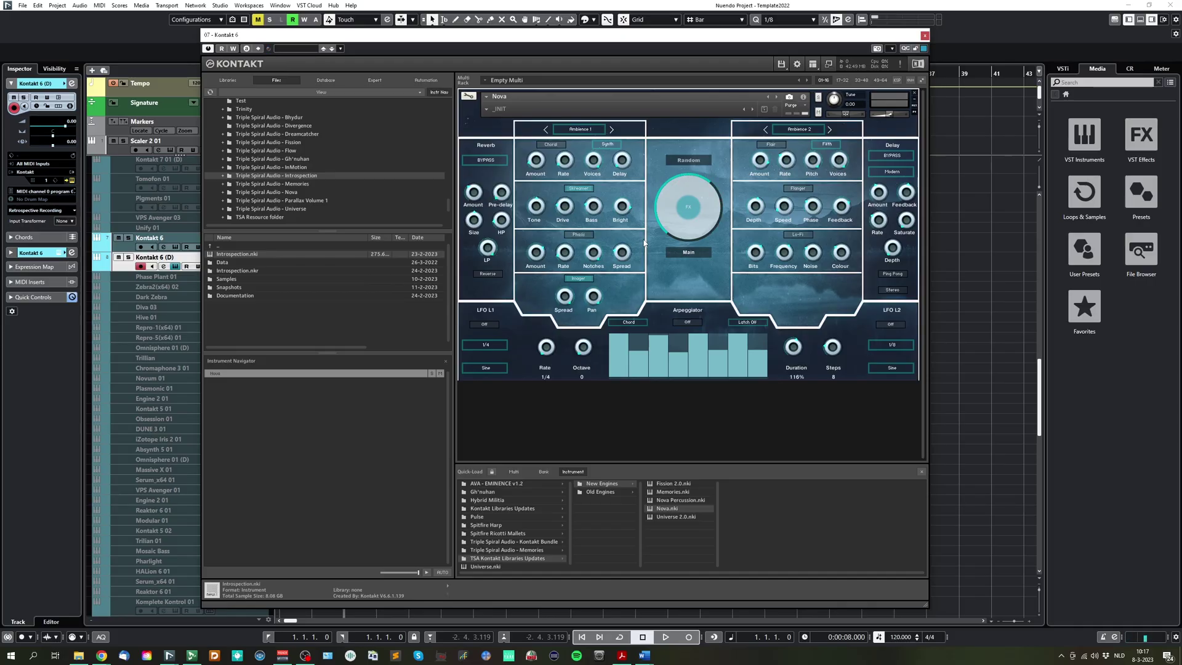
pyautogui.click(686, 257)
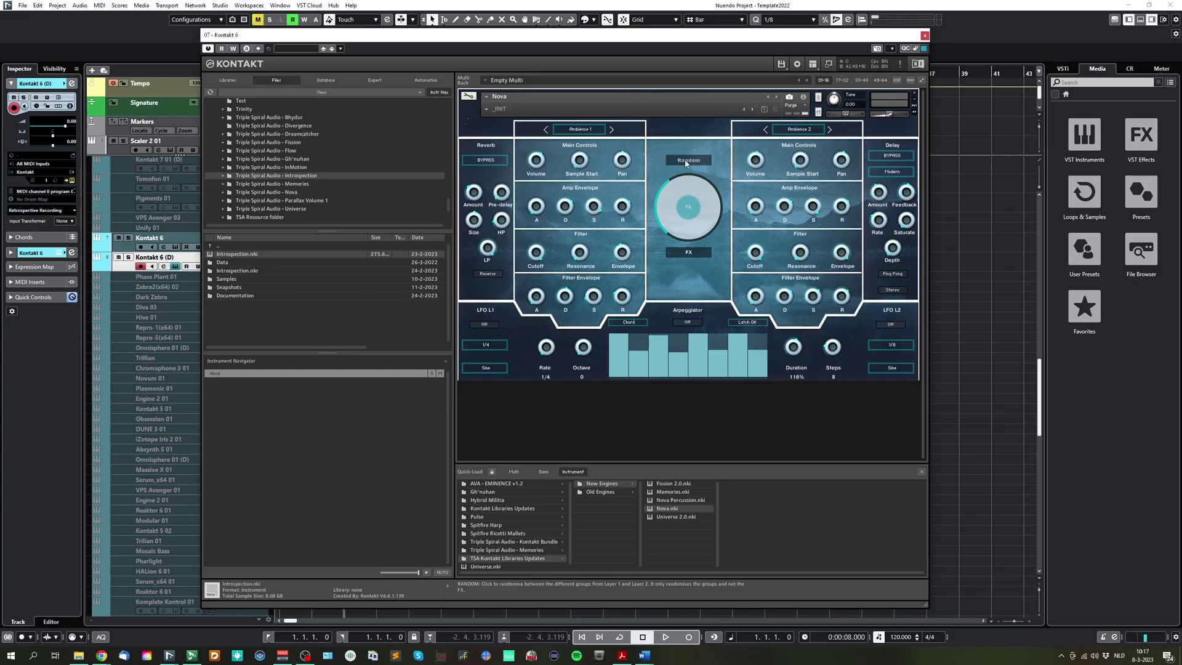
pyautogui.click(800, 132)
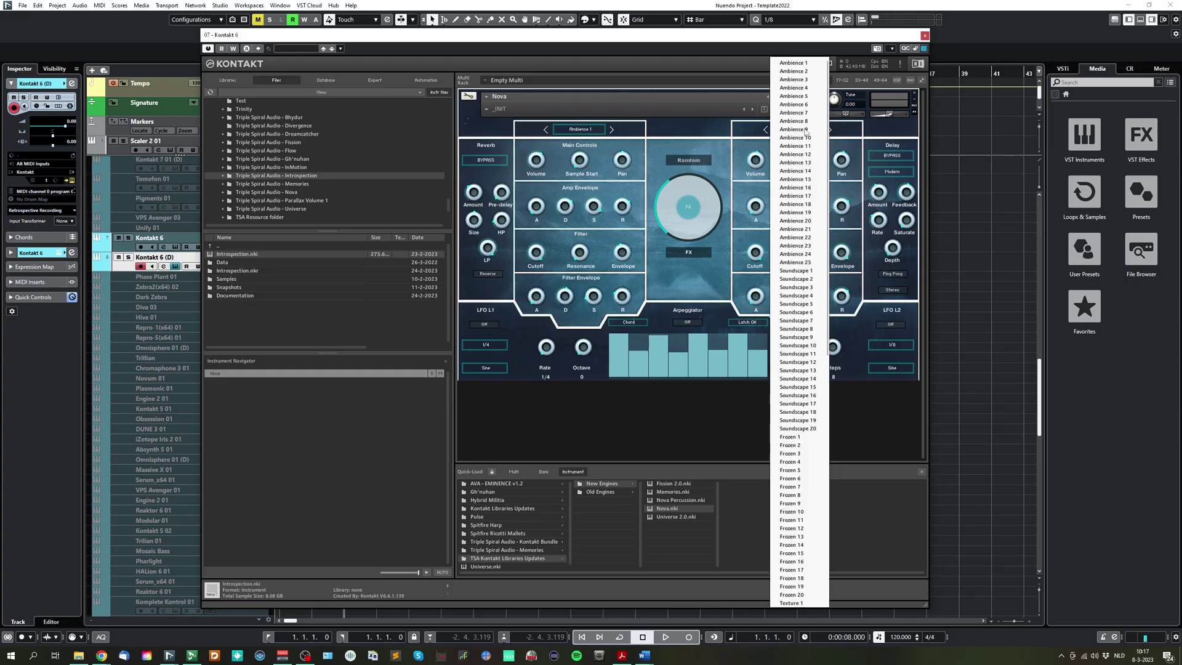
pyautogui.click(562, 135)
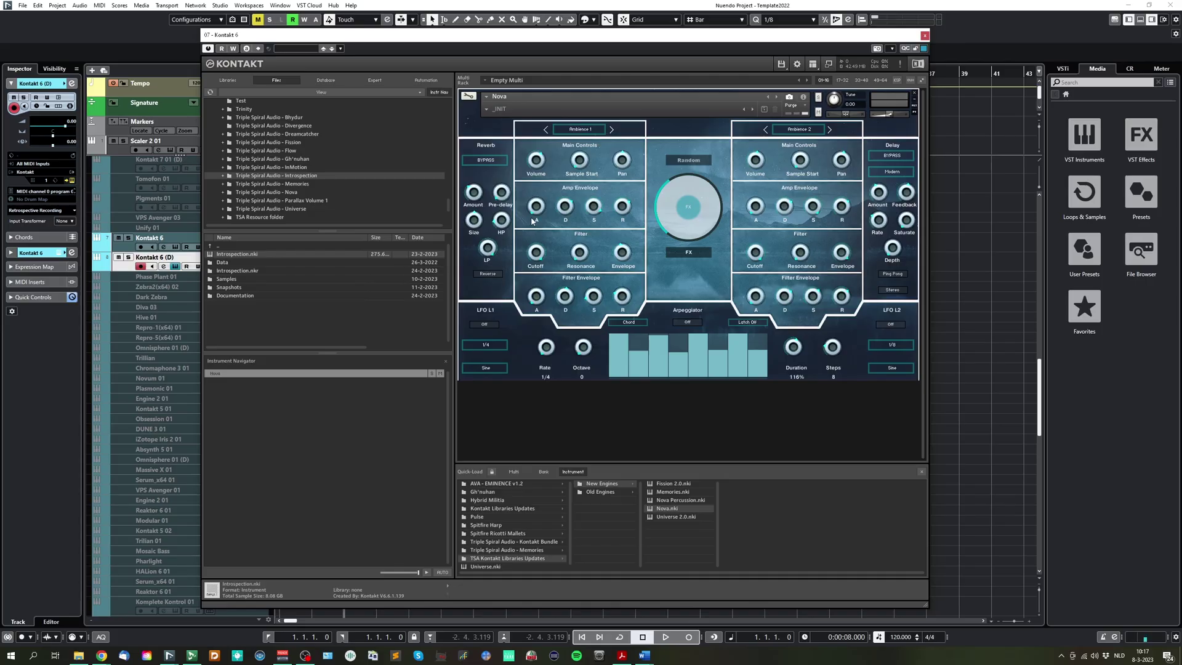
pyautogui.click(491, 159)
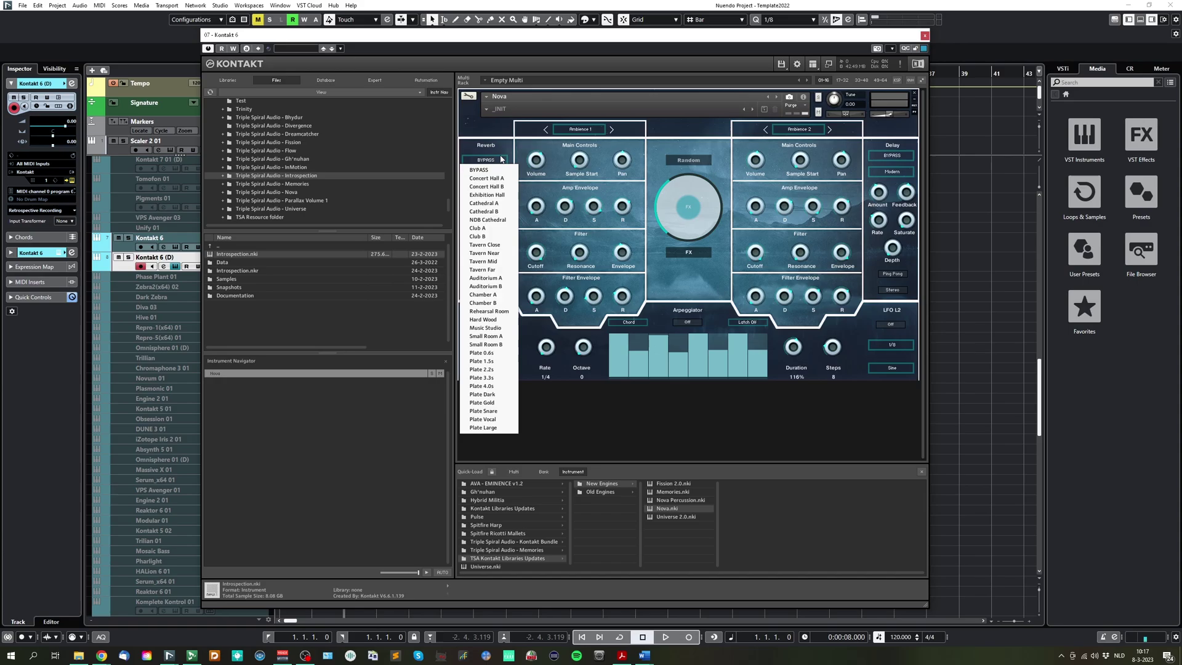
pyautogui.click(502, 157)
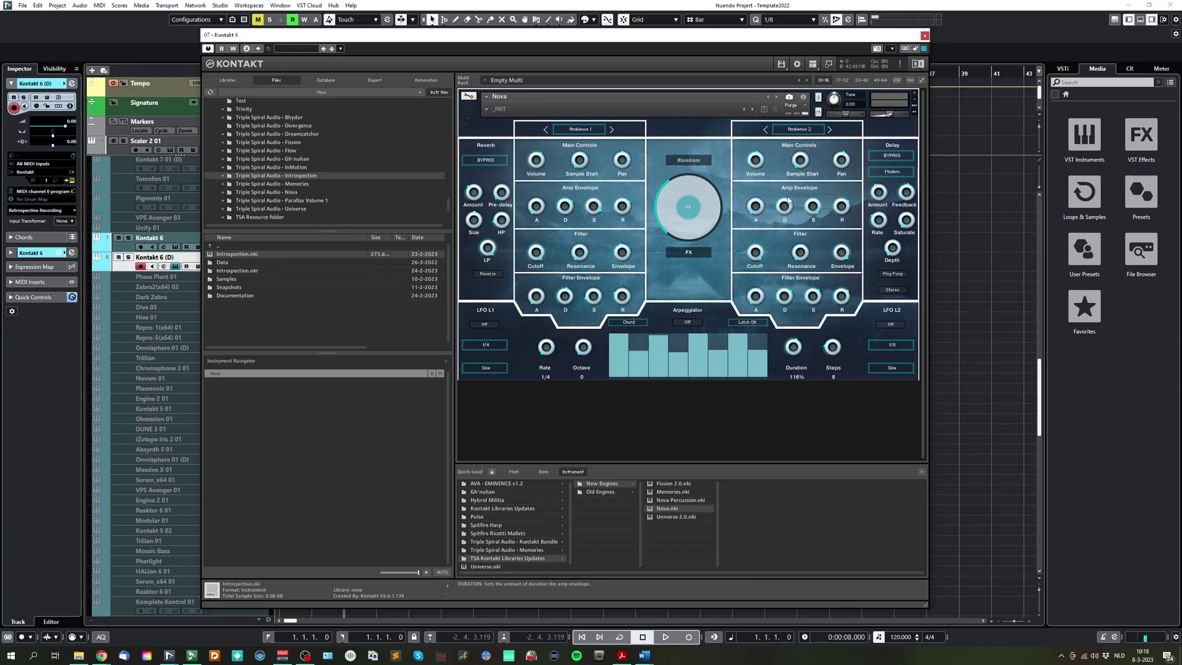
pyautogui.click(886, 156)
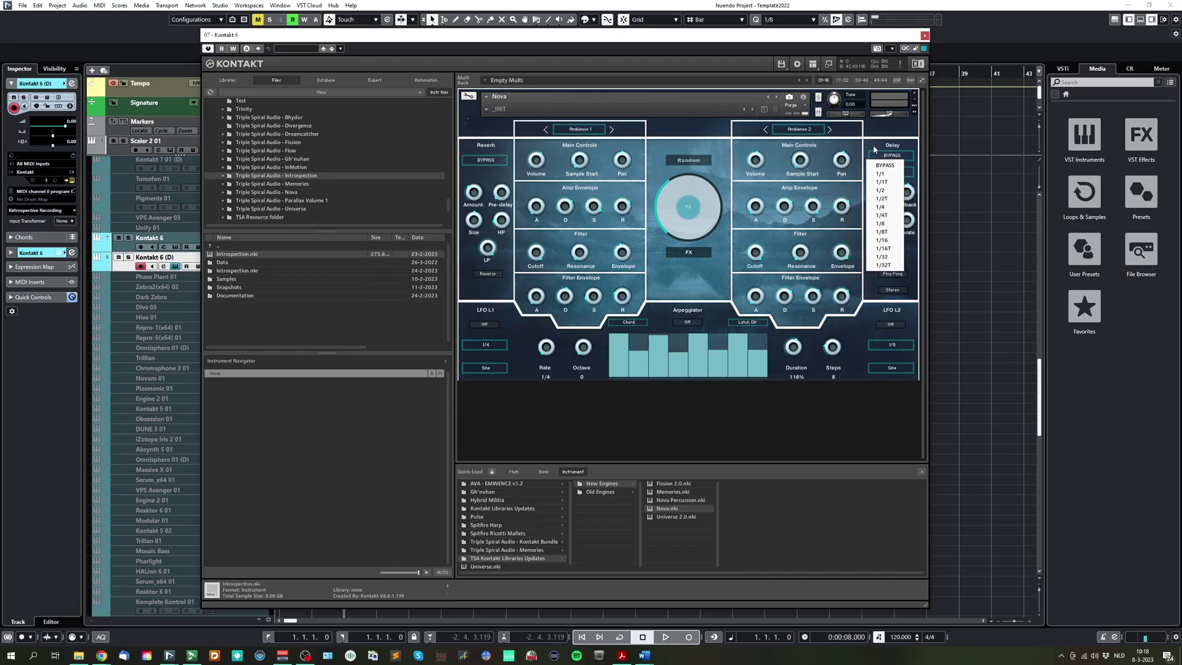
pyautogui.click(871, 154)
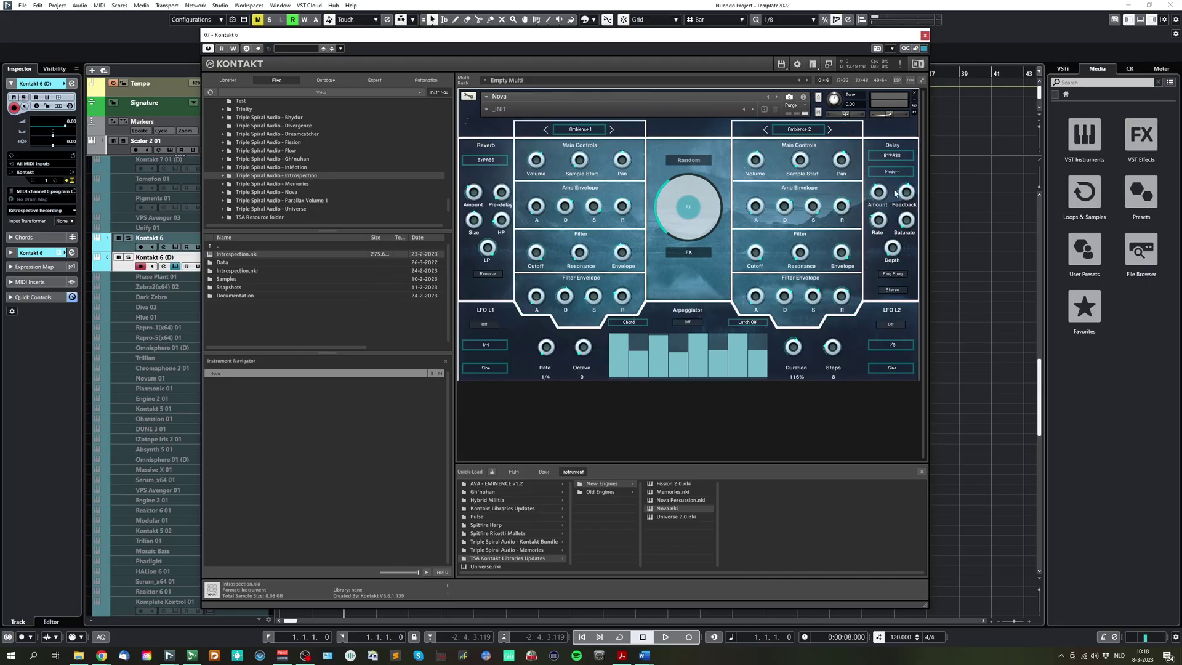
pyautogui.click(892, 274)
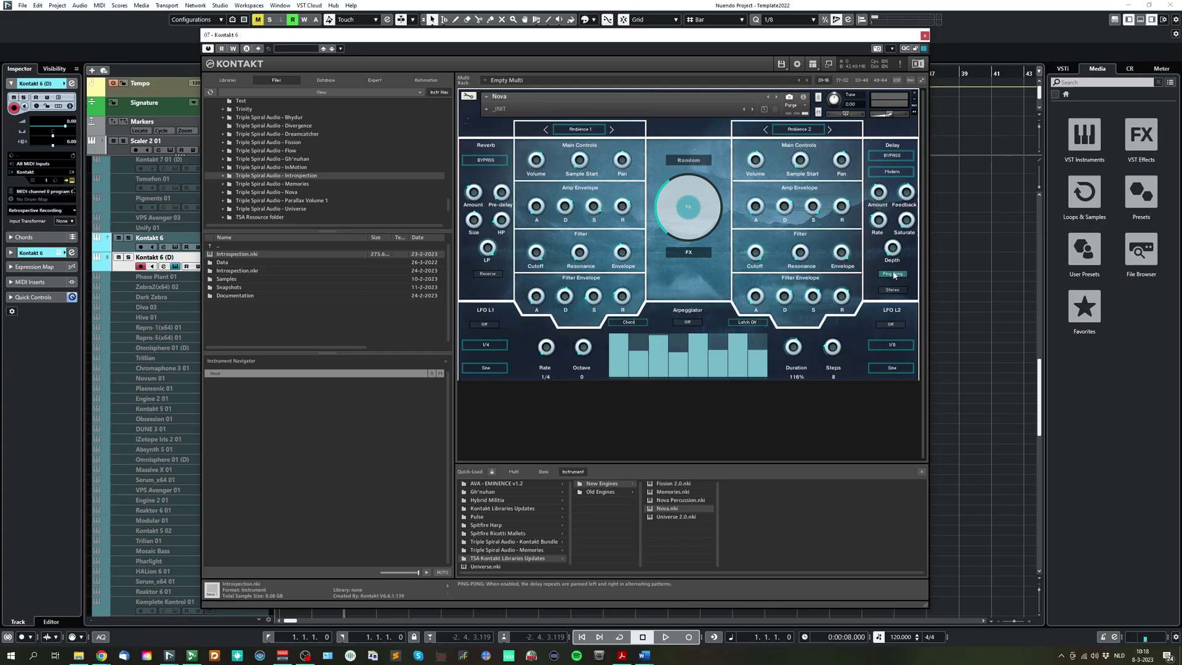
pyautogui.click(906, 290)
pyautogui.click(903, 295)
pyautogui.click(893, 273)
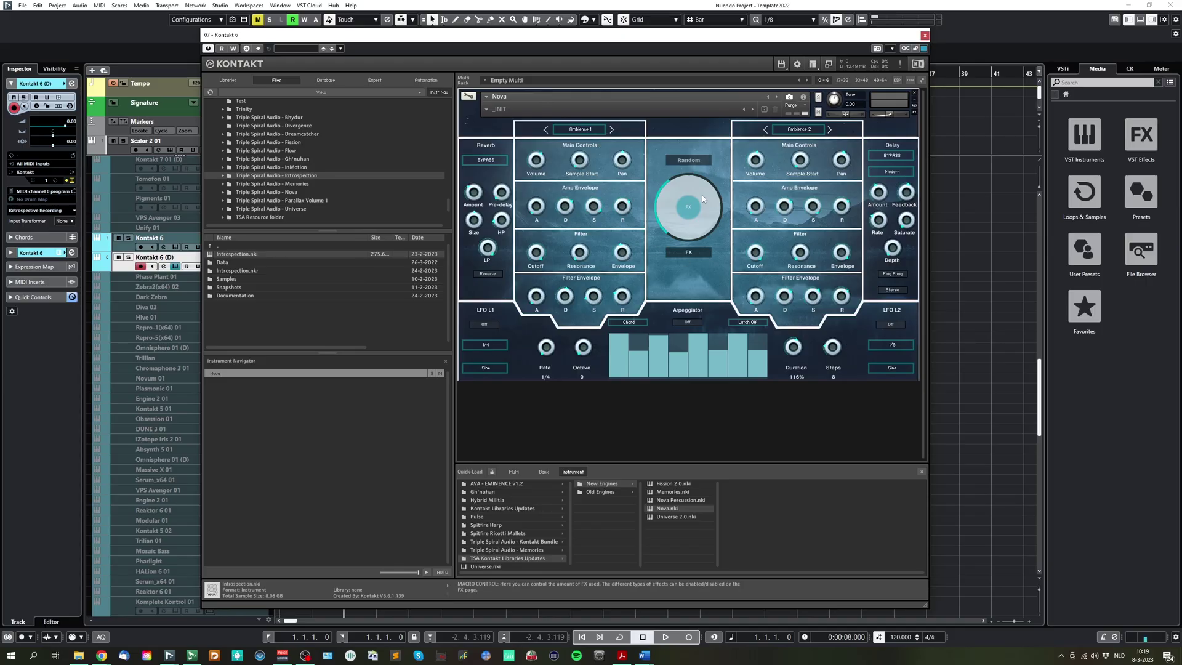
# Check LFO L1's rate and waveform lists, keeping 1/4 rate and Sine
pyautogui.click(486, 345)
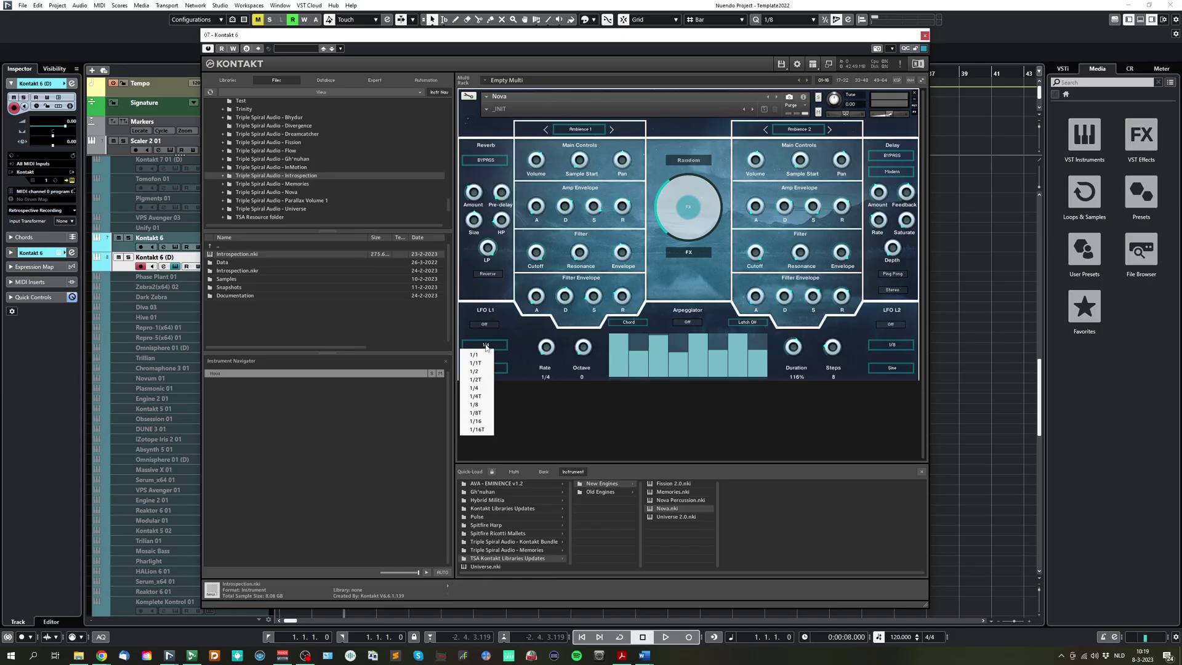
pyautogui.click(487, 346)
pyautogui.click(496, 370)
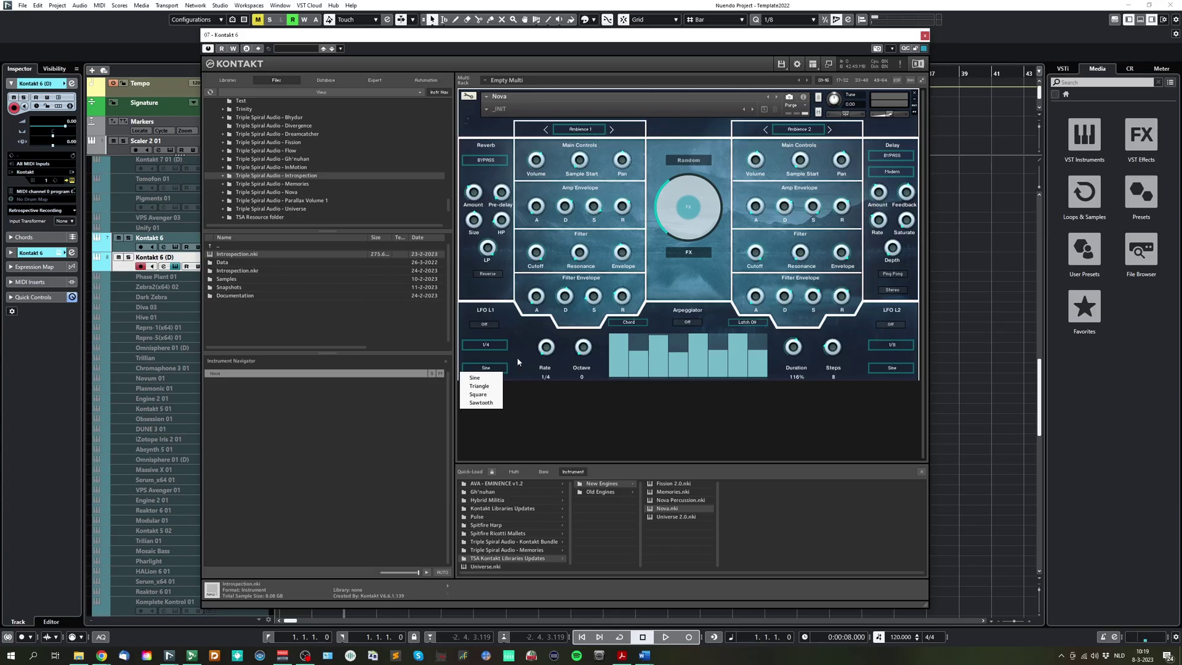
pyautogui.click(518, 362)
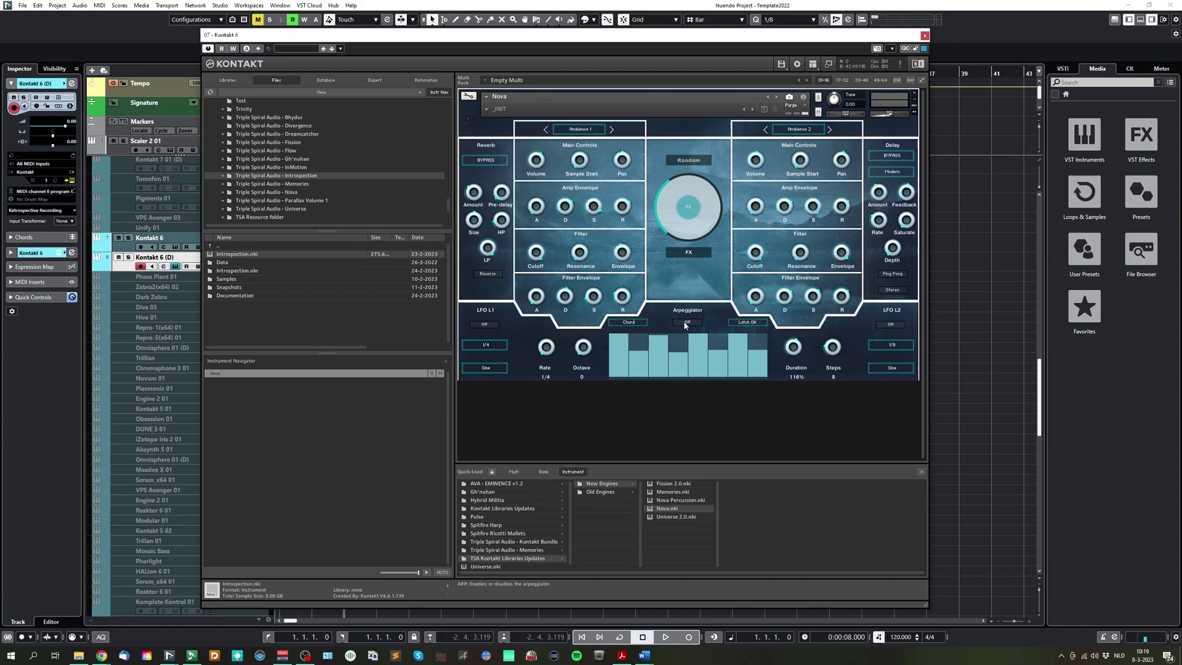
# Keep the arpeggiator in Chord mode, raise it to 18 steps, and lower the later pattern steps
pyautogui.click(629, 322)
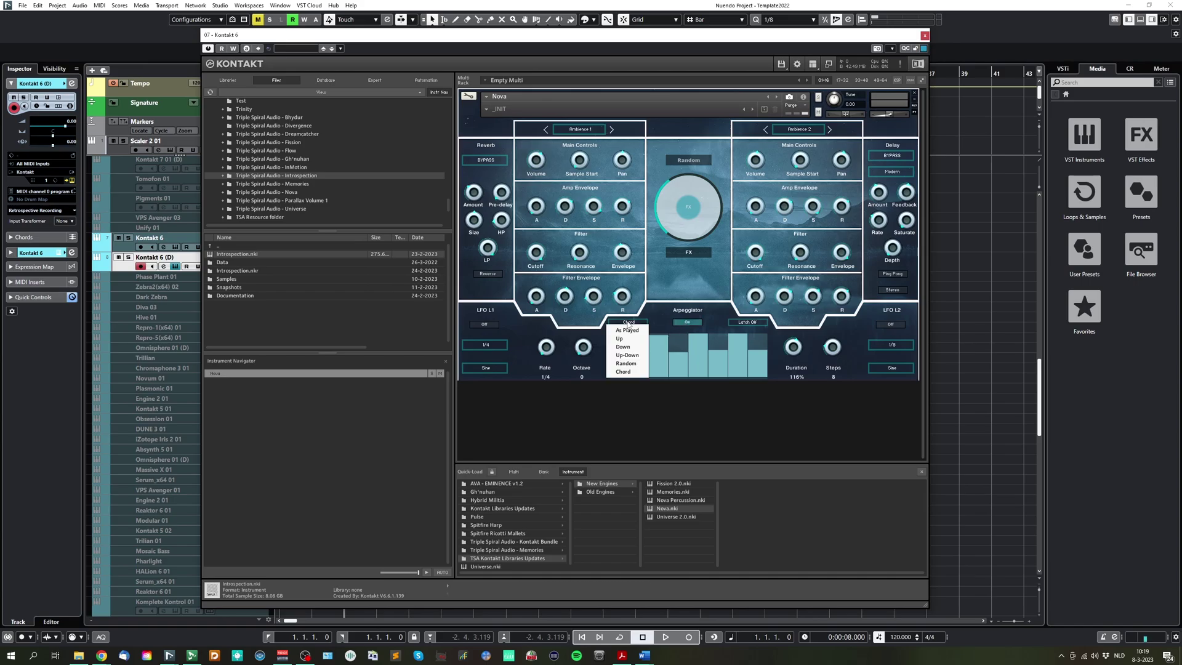
pyautogui.click(659, 312)
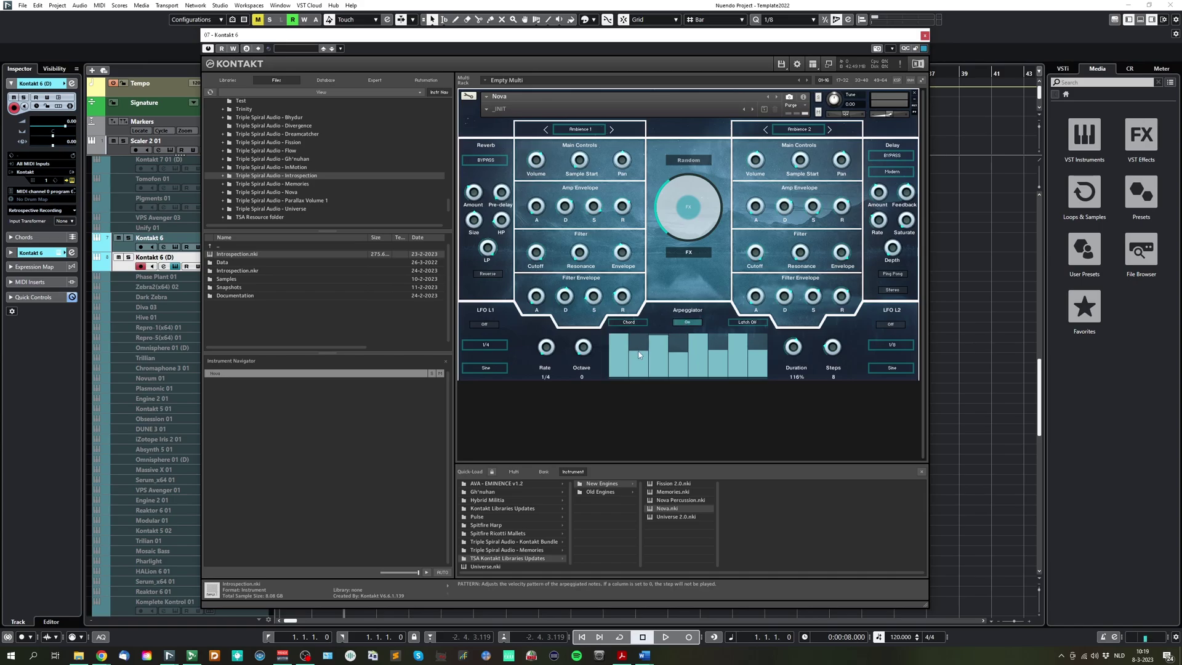
pyautogui.moveTo(827, 358); pyautogui.dragTo(827, 336)
pyautogui.moveTo(689, 370)
pyautogui.mouseDown()
pyautogui.moveTo(733, 366)
pyautogui.moveTo(548, 336)
pyautogui.moveTo(547, 320)
pyautogui.mouseUp()
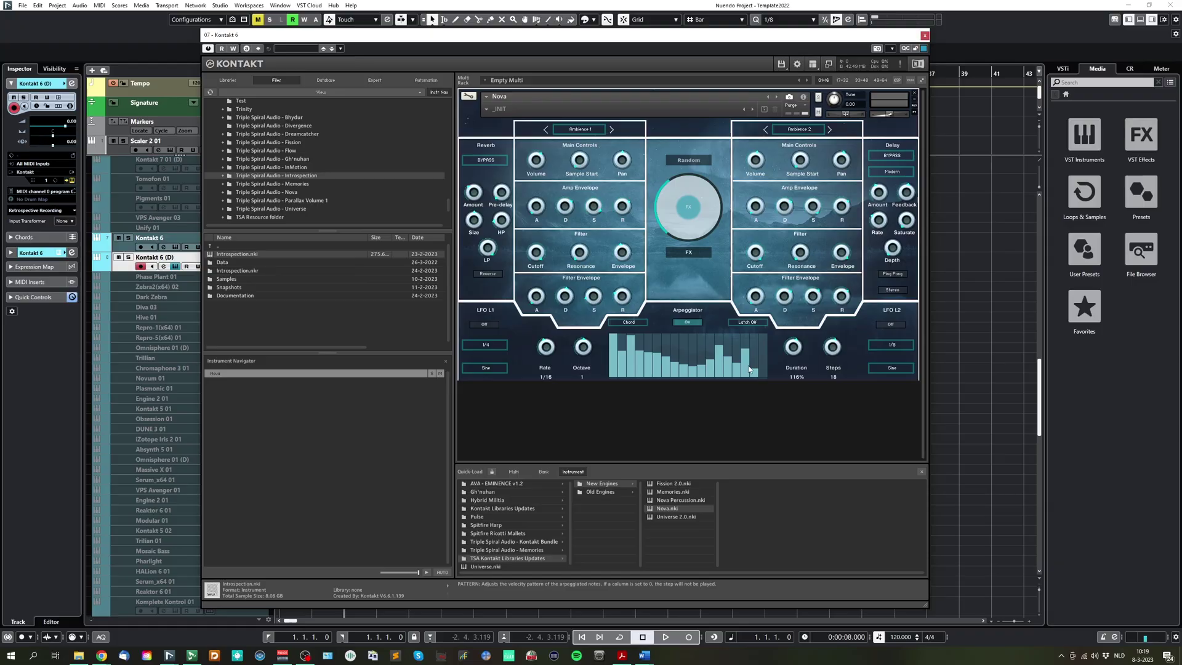
# Switch Nova's centre panel to the FX effects page
pyautogui.click(689, 252)
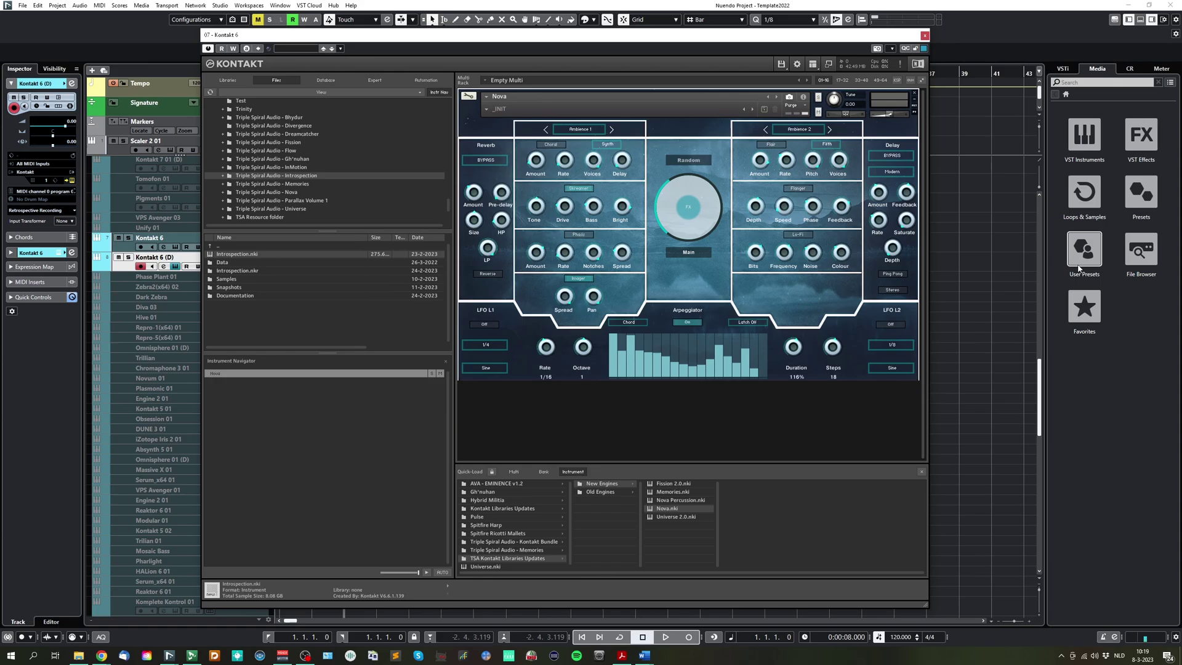
# Open the favourite media folders and set Nova's left layer source to User Zone 1
pyautogui.click(1089, 321)
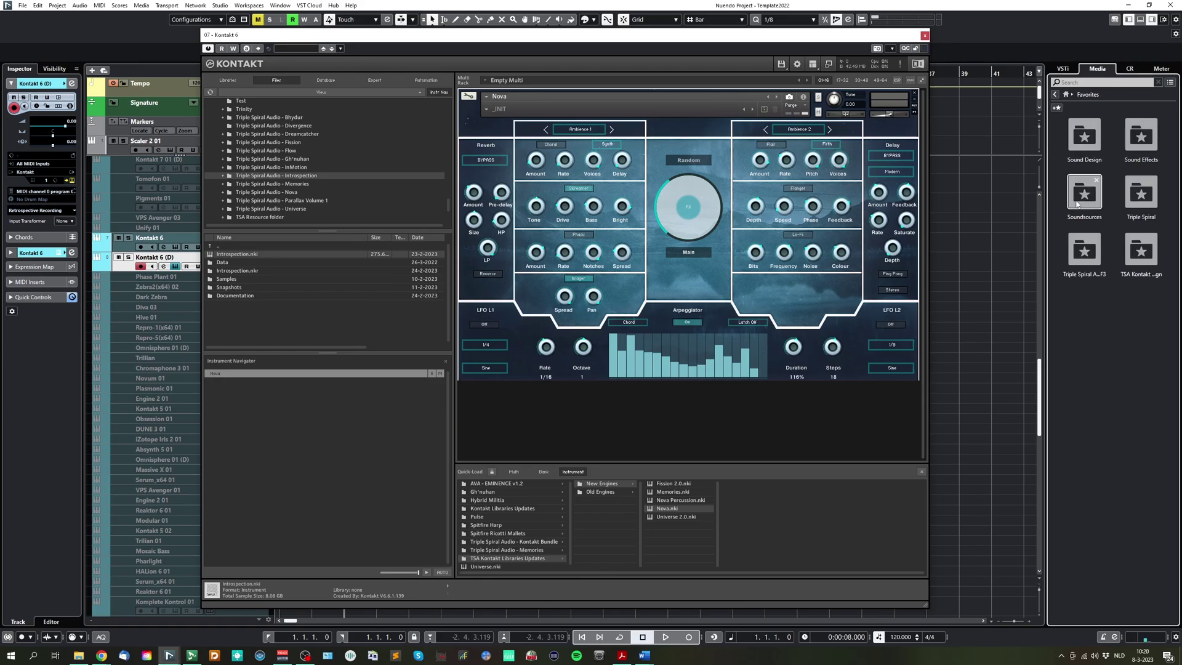
pyautogui.click(546, 130)
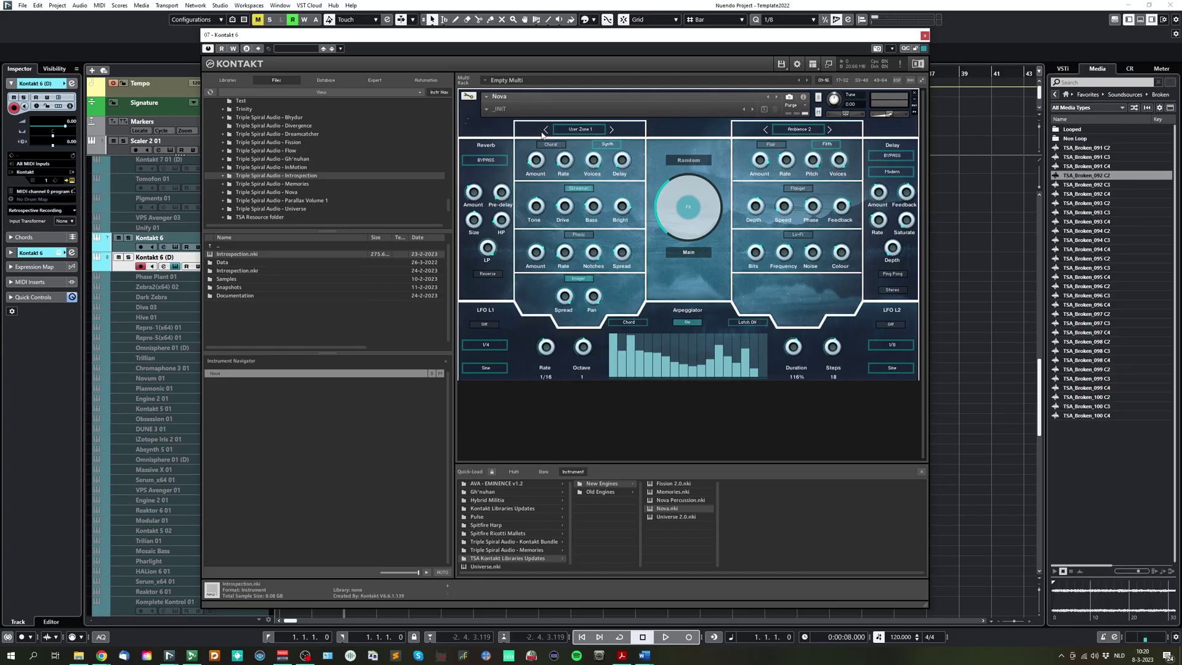
pyautogui.click(571, 130)
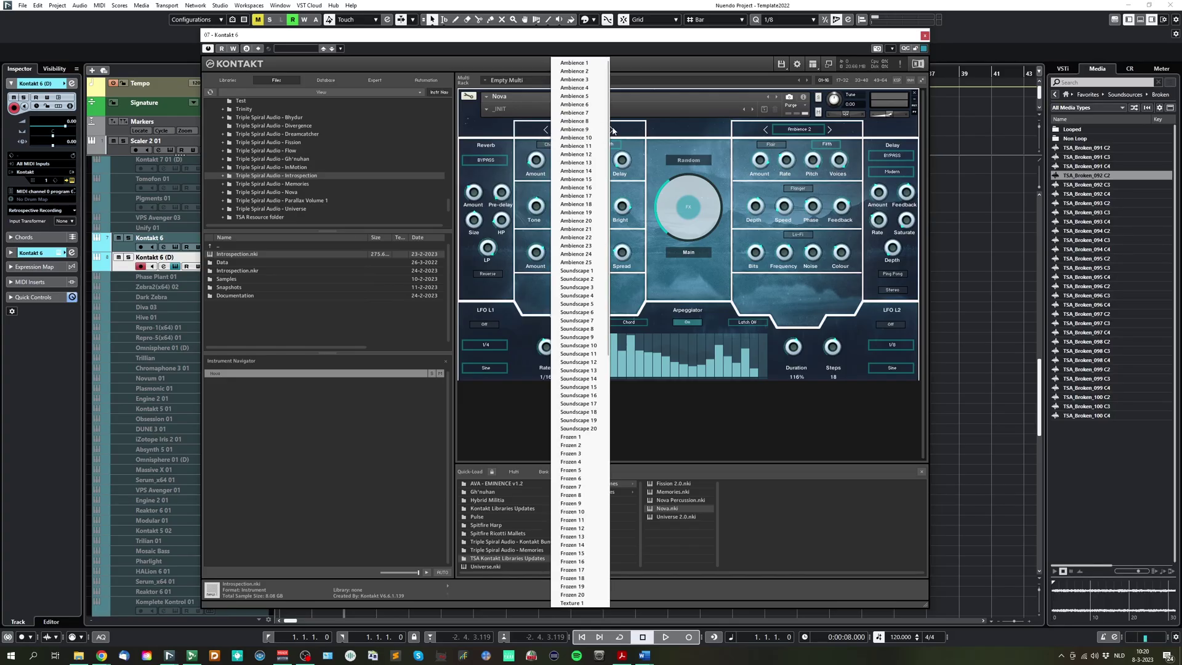
pyautogui.scroll(-15, 610, 129)
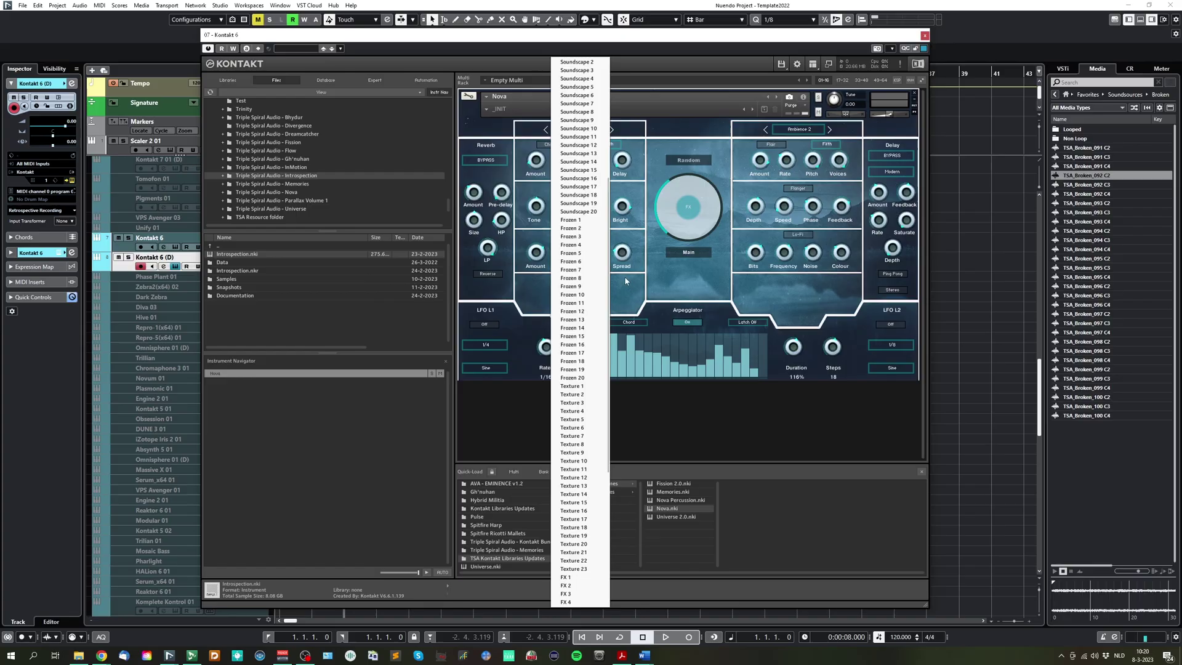
pyautogui.click(573, 602)
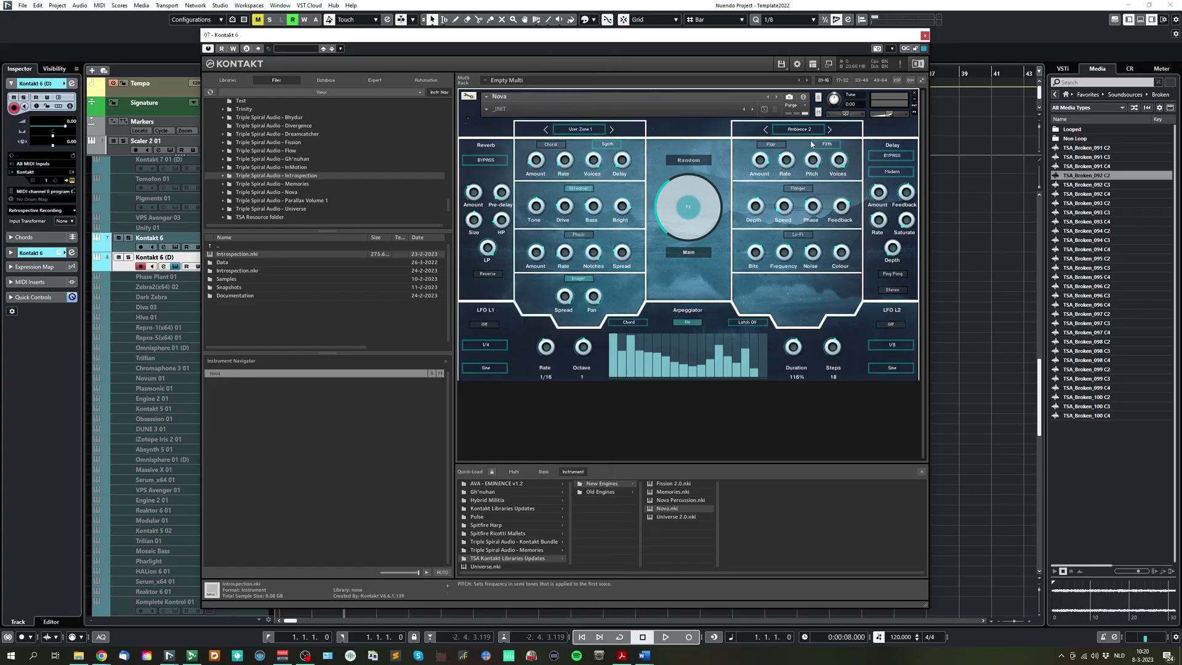
# Set the right layer to User Zone 2 and browse samples TSA_Broken_092 to 094 C2
pyautogui.click(804, 130)
pyautogui.scroll(-15, 801, 333)
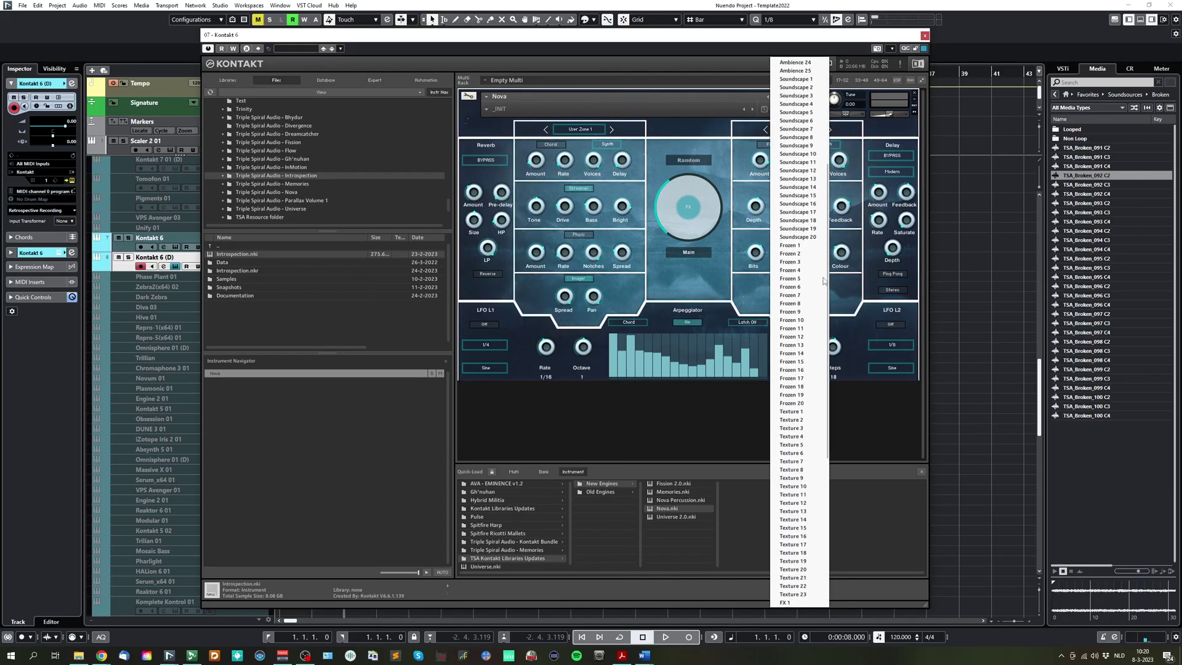
pyautogui.click(795, 602)
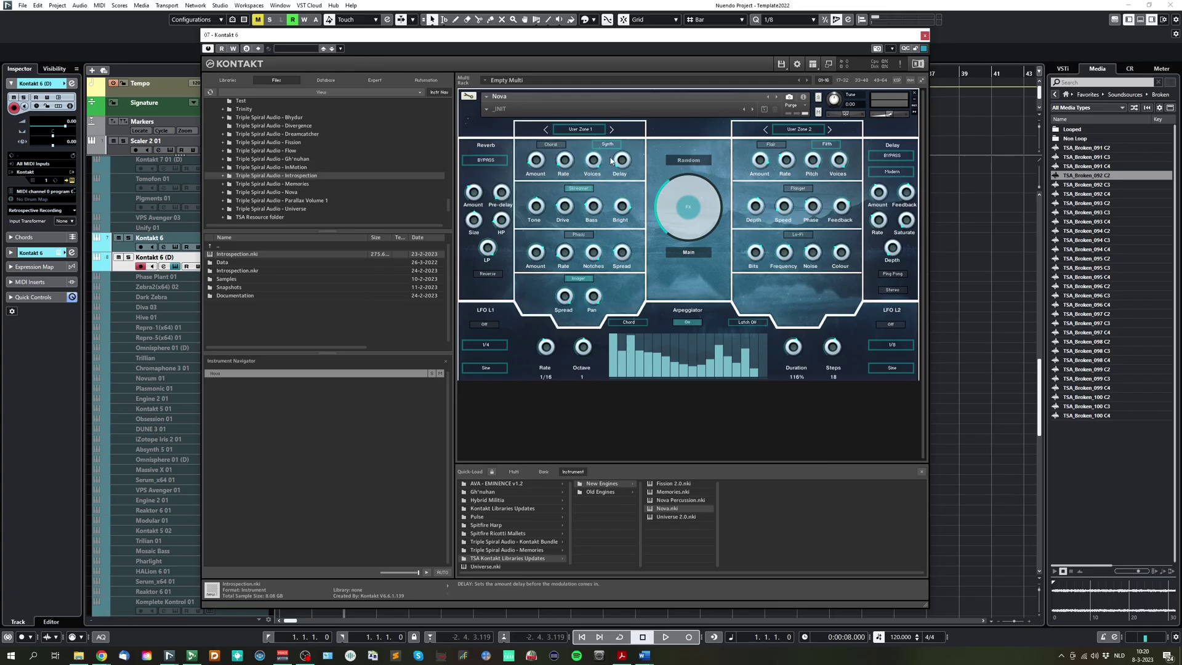
pyautogui.click(1075, 177)
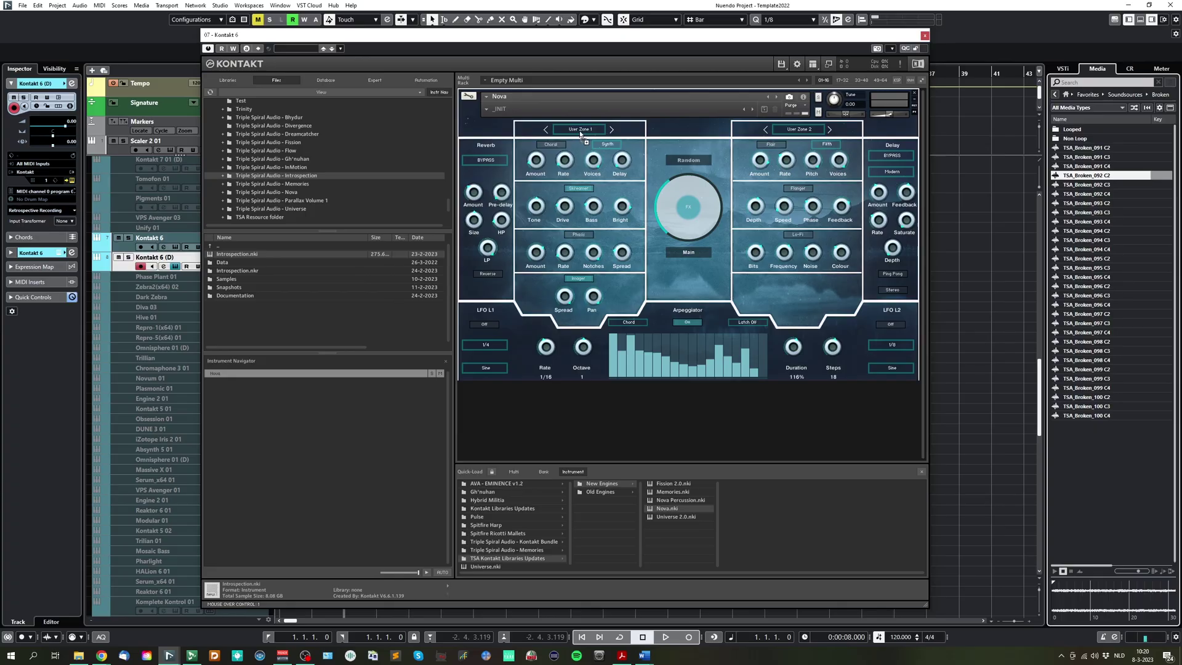
pyautogui.press('Down')
pyautogui.press('Down')
pyautogui.press('Down')
pyautogui.press('Down')
pyautogui.press('Down')
pyautogui.press('Down')
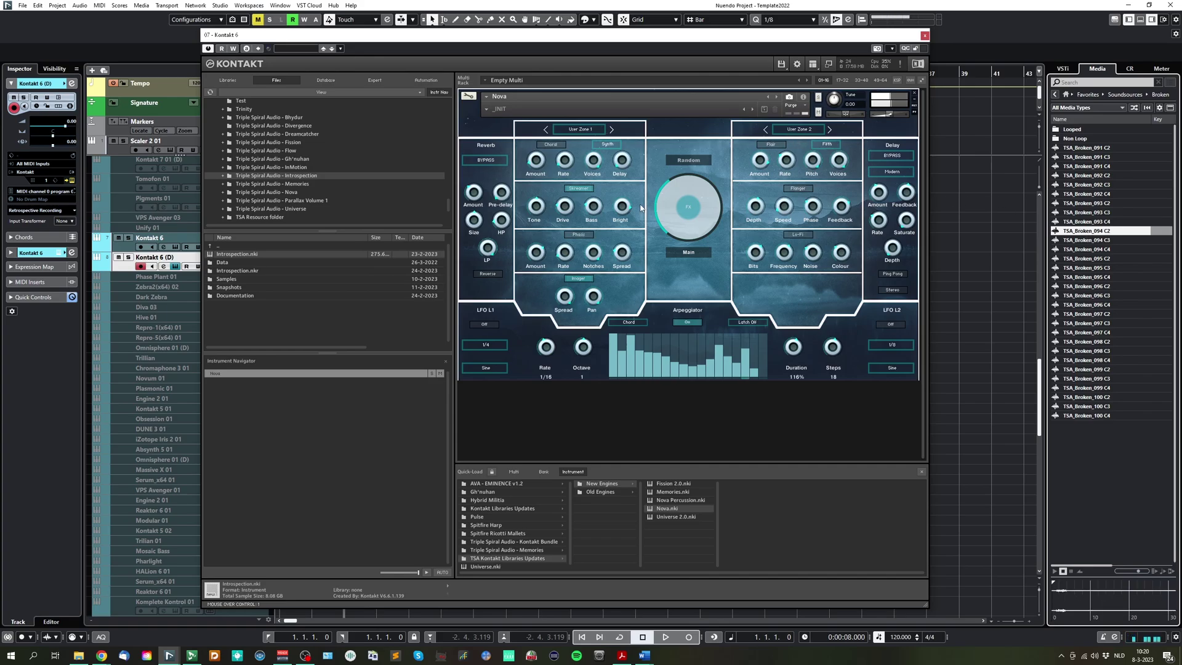
# Load the _INIT snapshot, set the layers to User Zone 1 and 2, and pick TSA_Broken samples
pyautogui.click(487, 110)
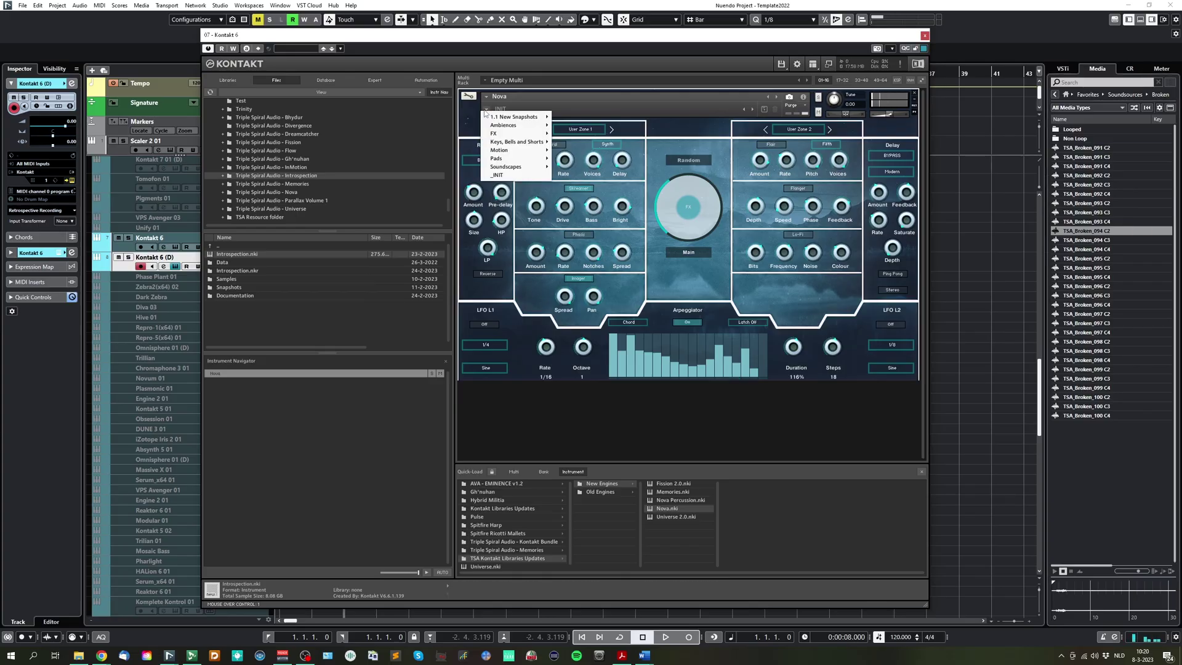
pyautogui.click(499, 176)
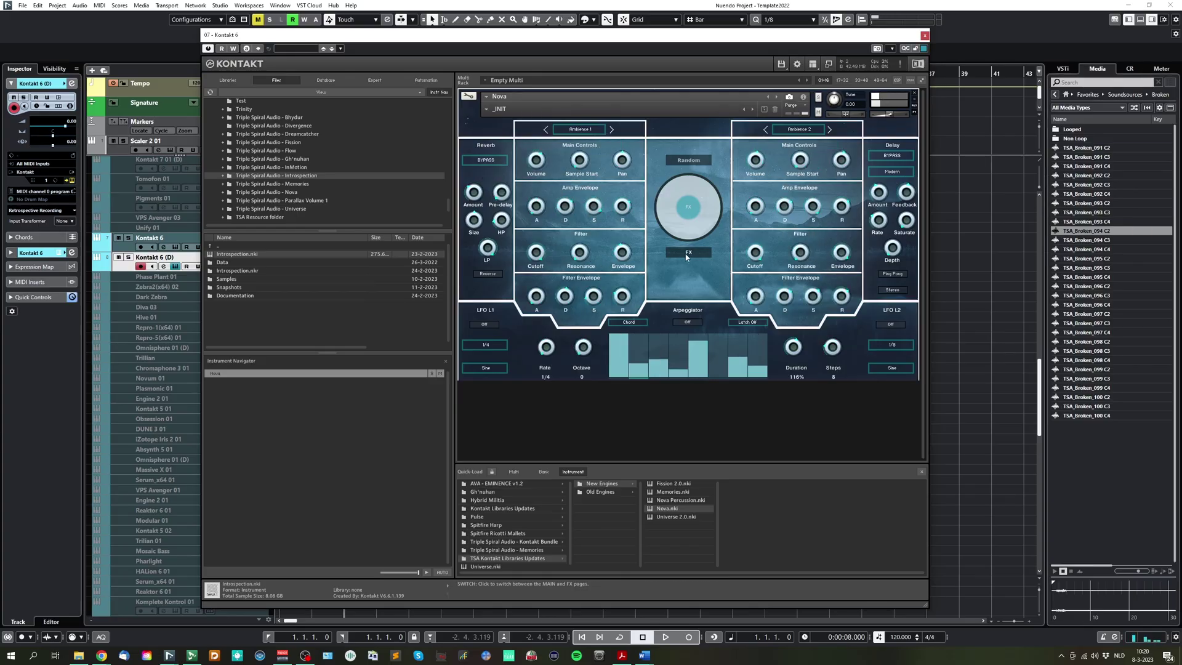
pyautogui.click(547, 130)
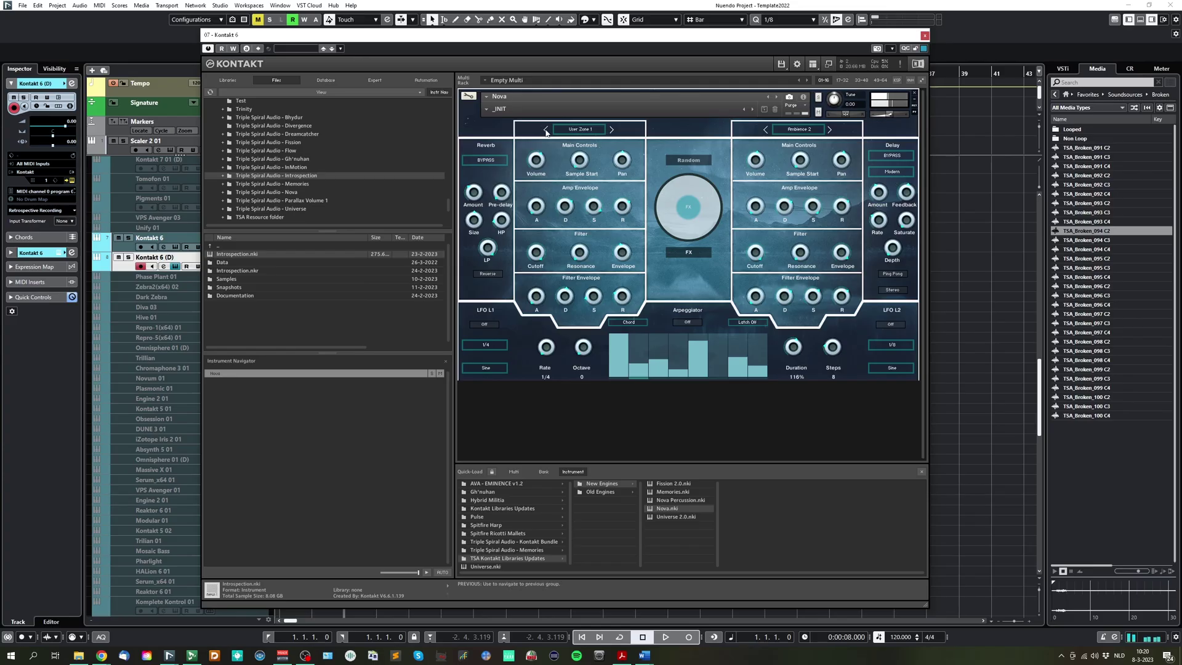
pyautogui.click(765, 130)
pyautogui.click(1085, 233)
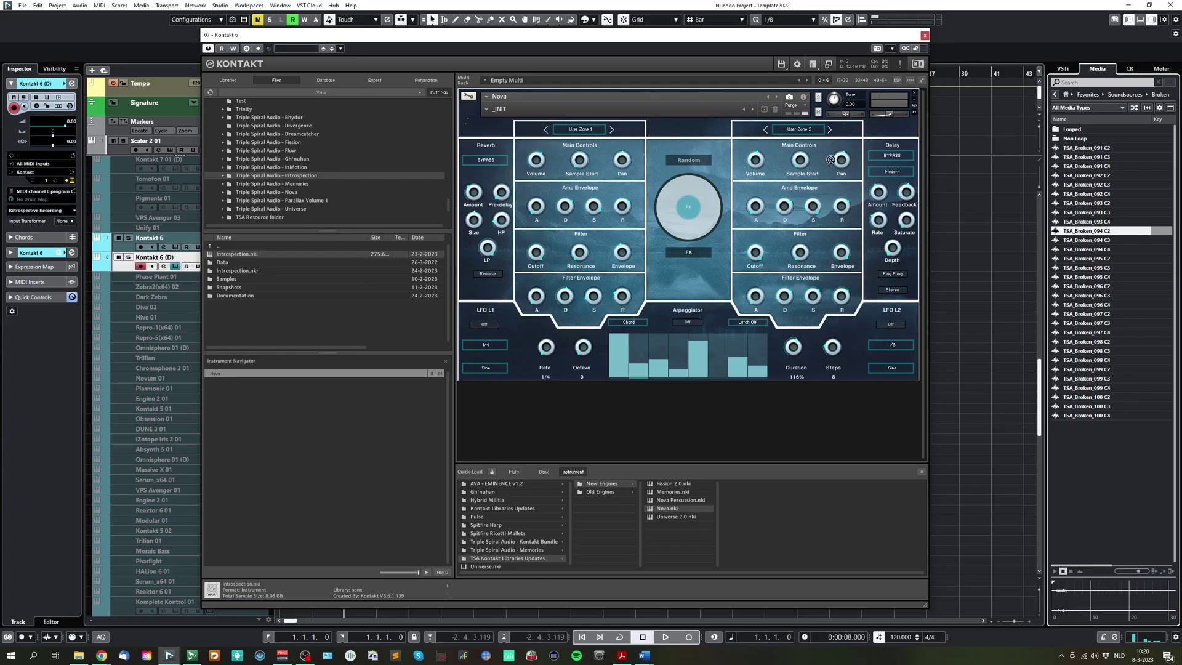
pyautogui.click(1082, 222)
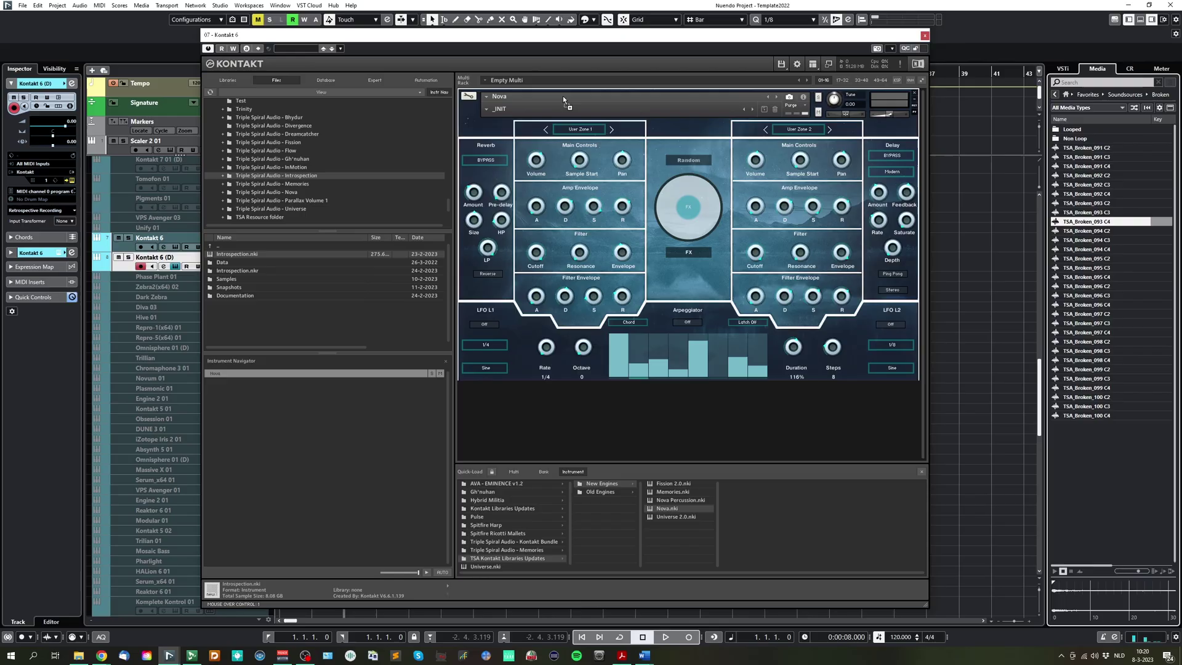
# Randomize both layers so the left holds Frozen 12 and the right Soundscape 7
pyautogui.click(579, 132)
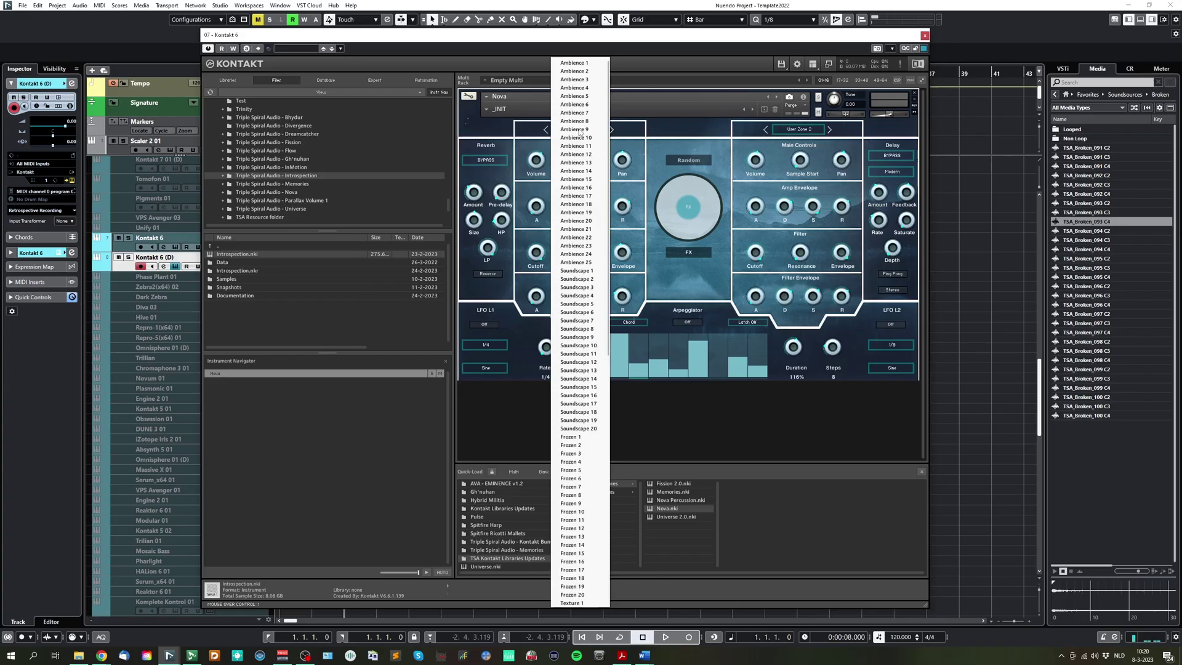
pyautogui.click(687, 163)
pyautogui.click(688, 164)
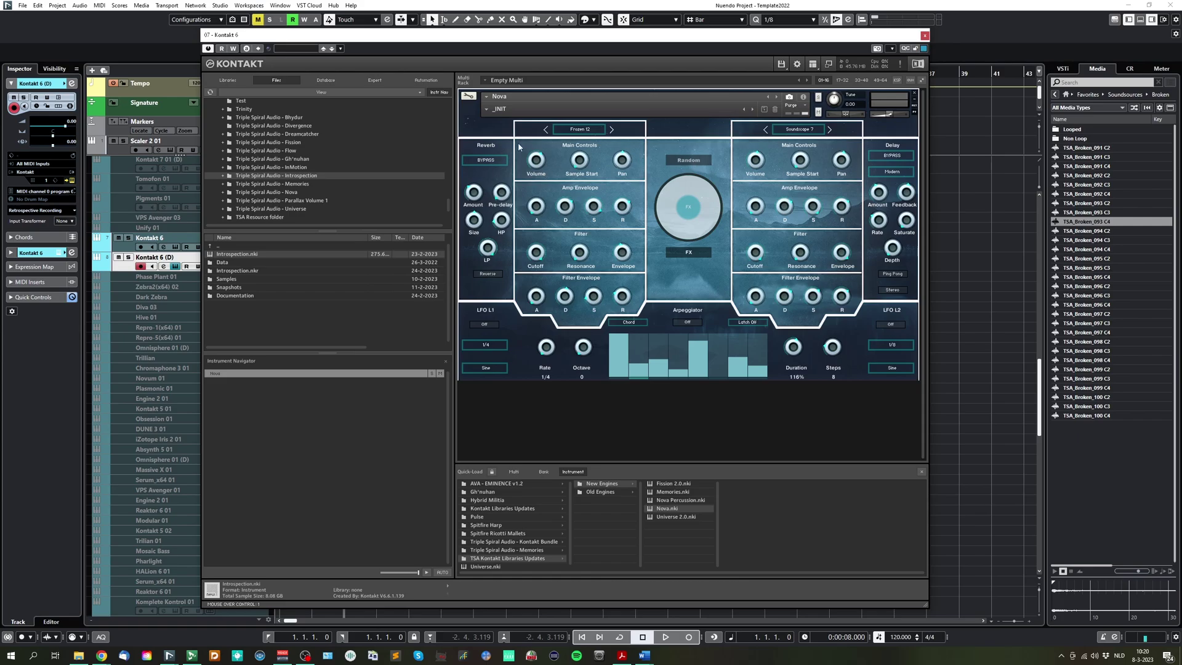
# Save the current Nova sound as a new snapshot named 'My Snapshot 1'
pyautogui.click(488, 111)
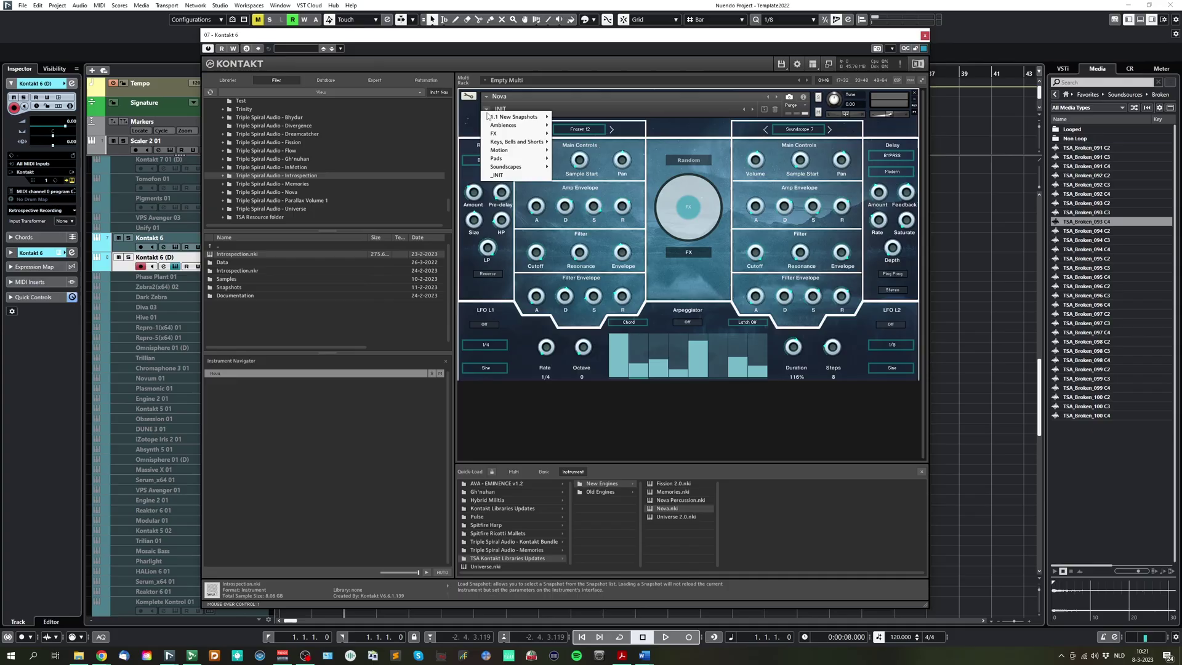
pyautogui.click(763, 119)
pyautogui.click(764, 110)
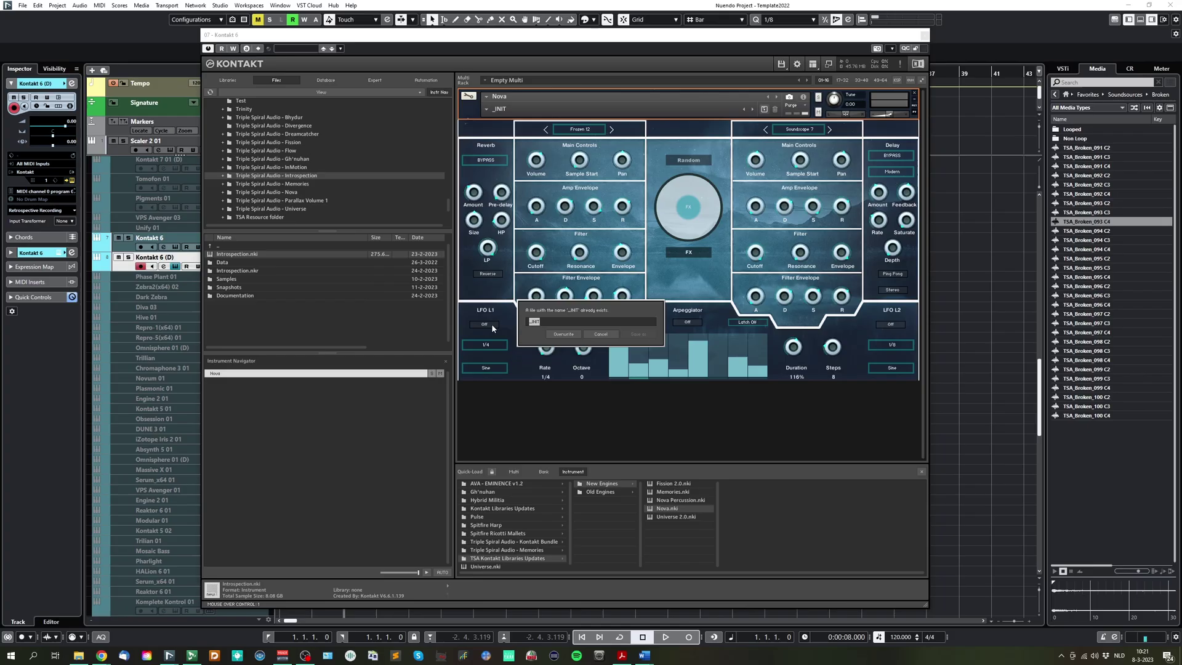
pyautogui.write('My Snapshot 1')
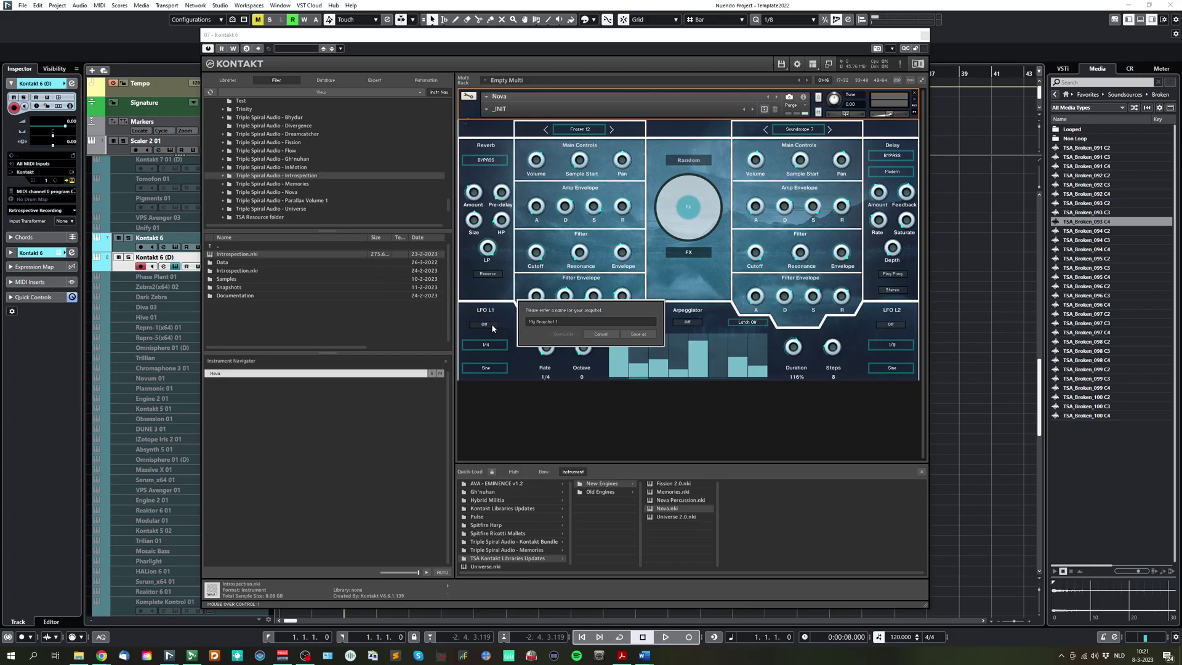
pyautogui.press('Return')
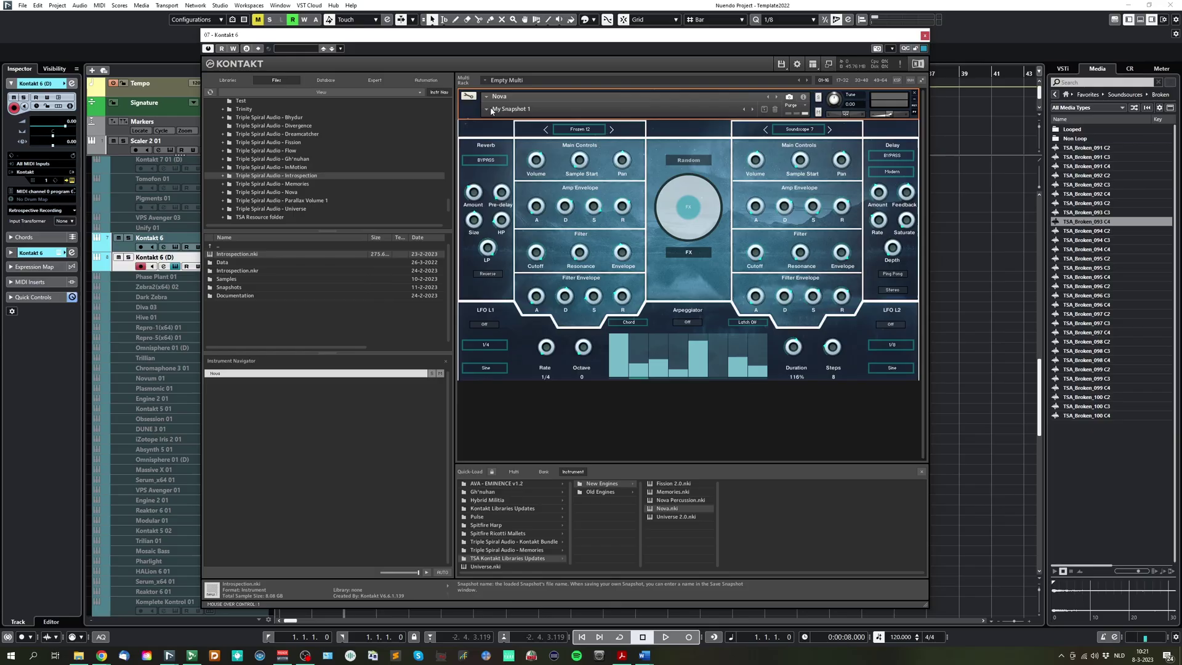
# Confirm the new snapshot in the list, then enter edit mode and view Instrument Options
pyautogui.click(509, 109)
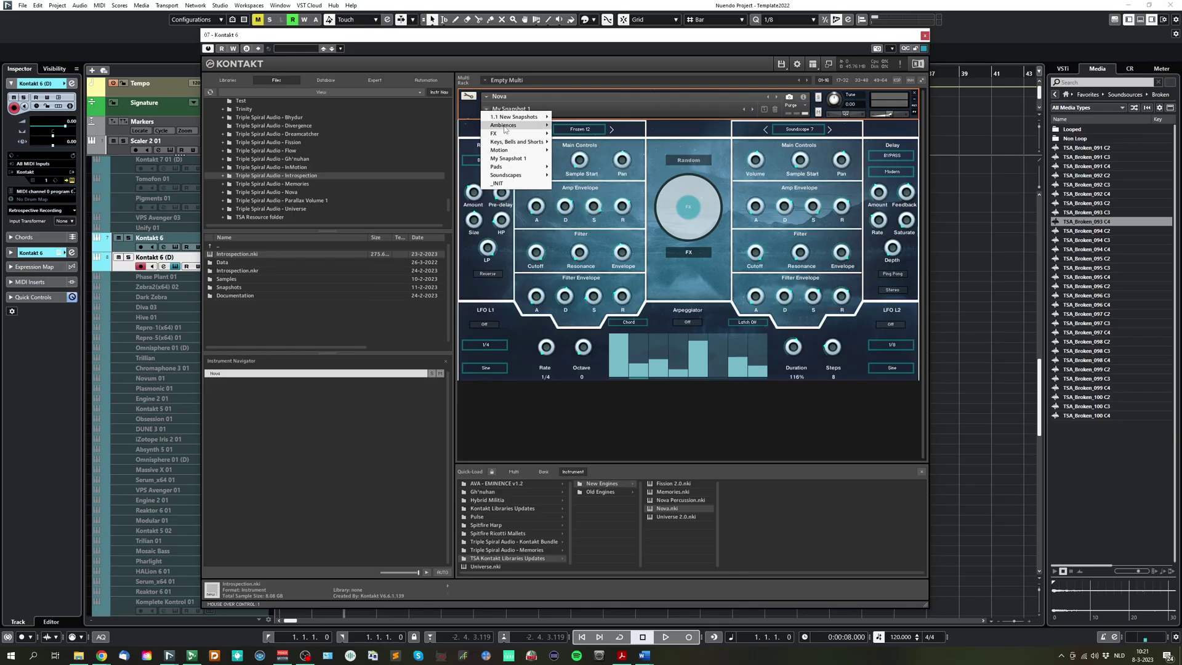
pyautogui.click(510, 159)
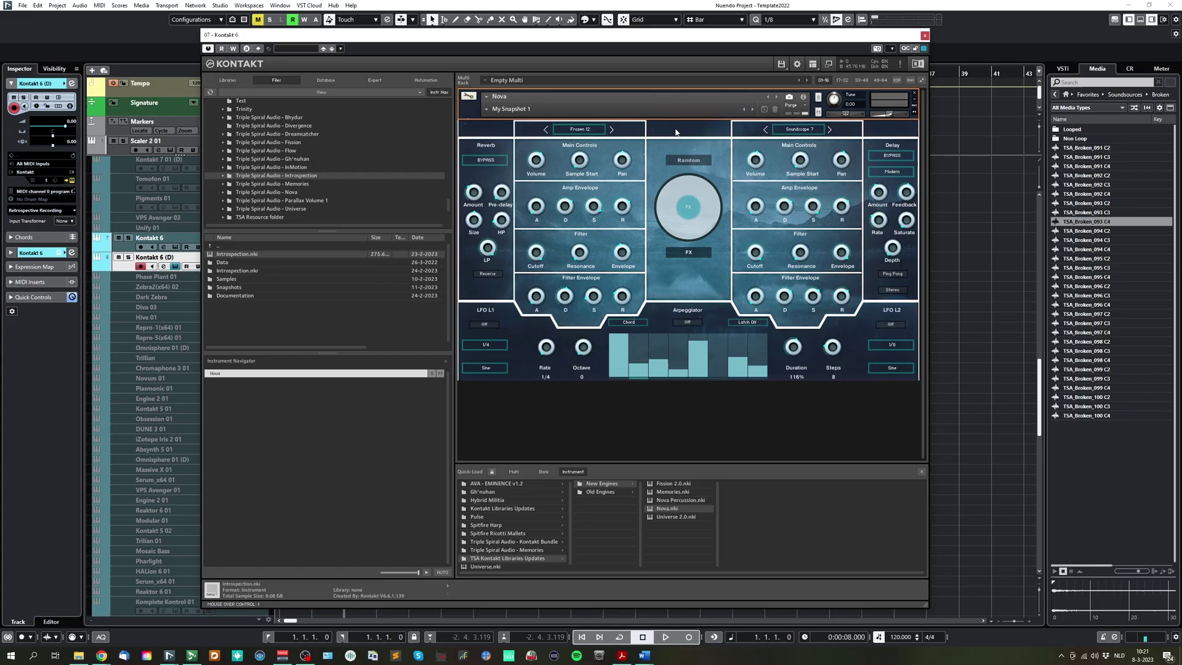
pyautogui.click(468, 96)
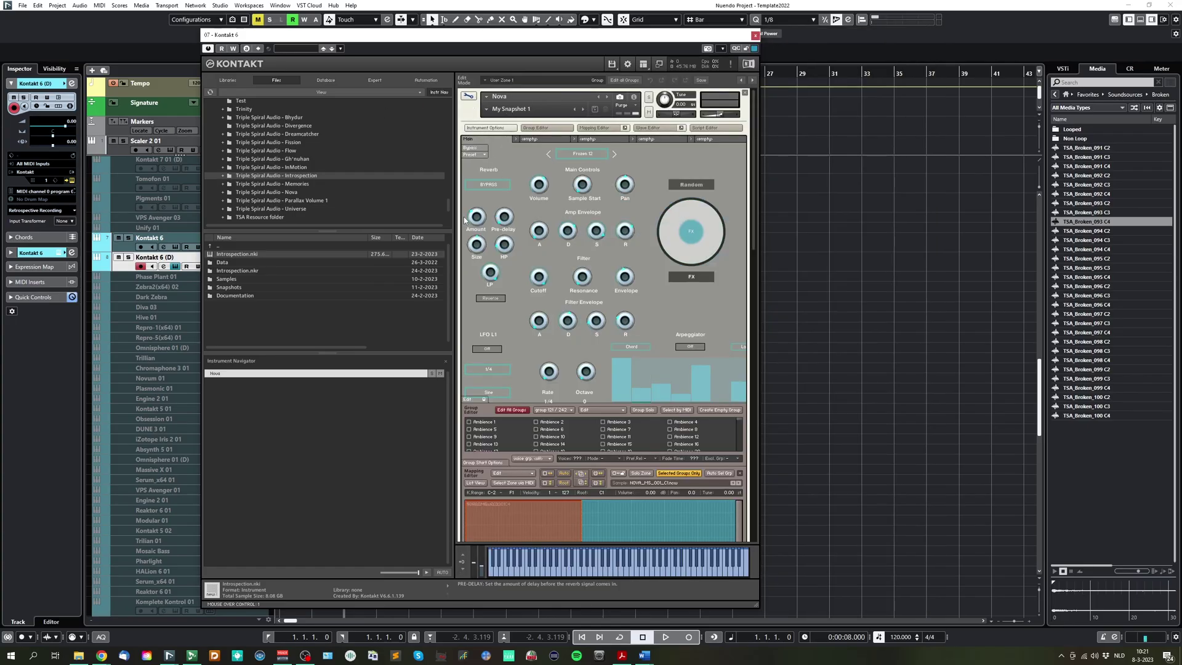
pyautogui.click(477, 128)
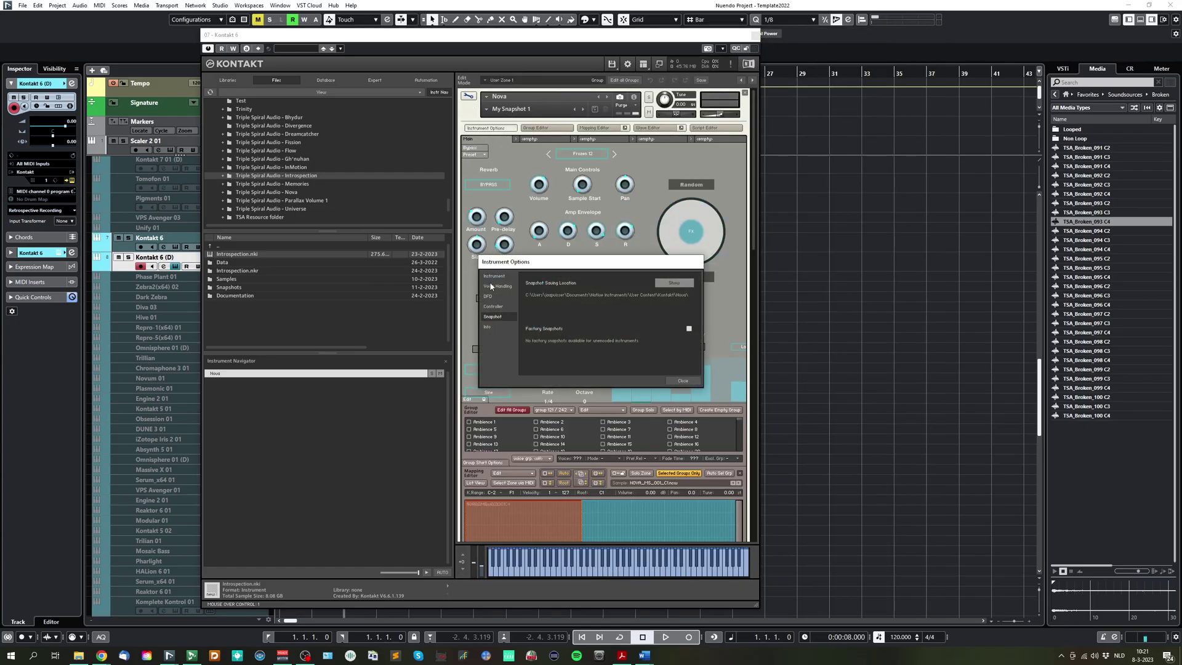
# Reveal Nova's snapshot folder, create 'My Own Snapshots', and move My Snapshot 1.nksn into it
pyautogui.click(689, 284)
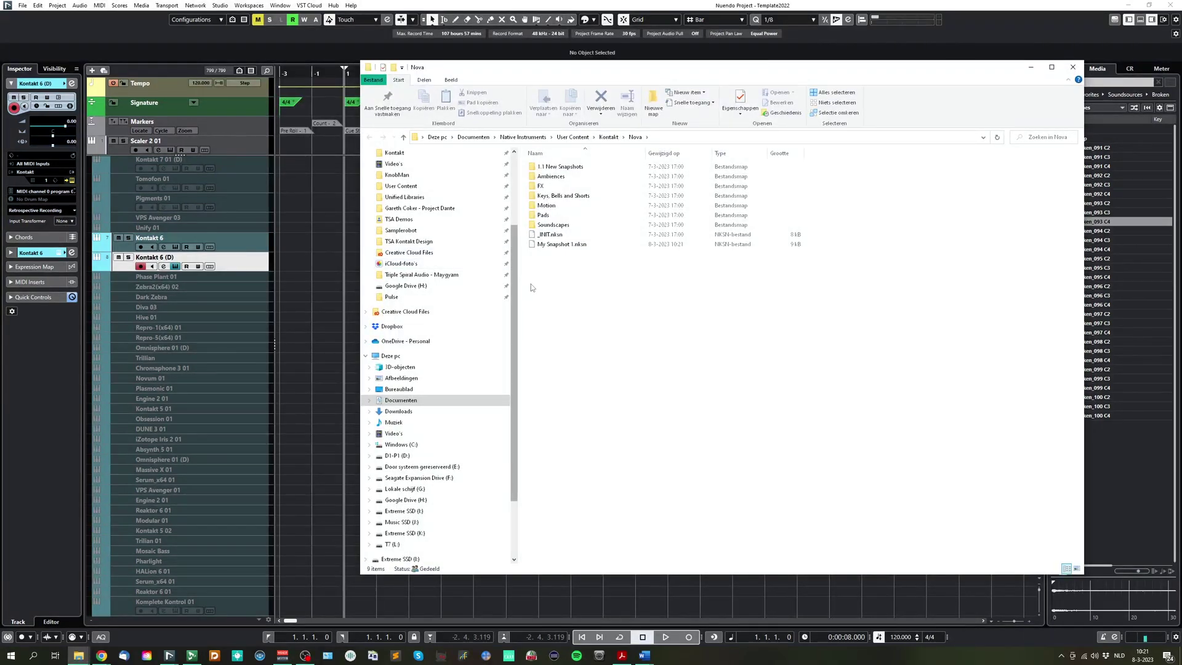
pyautogui.rightClick(575, 287)
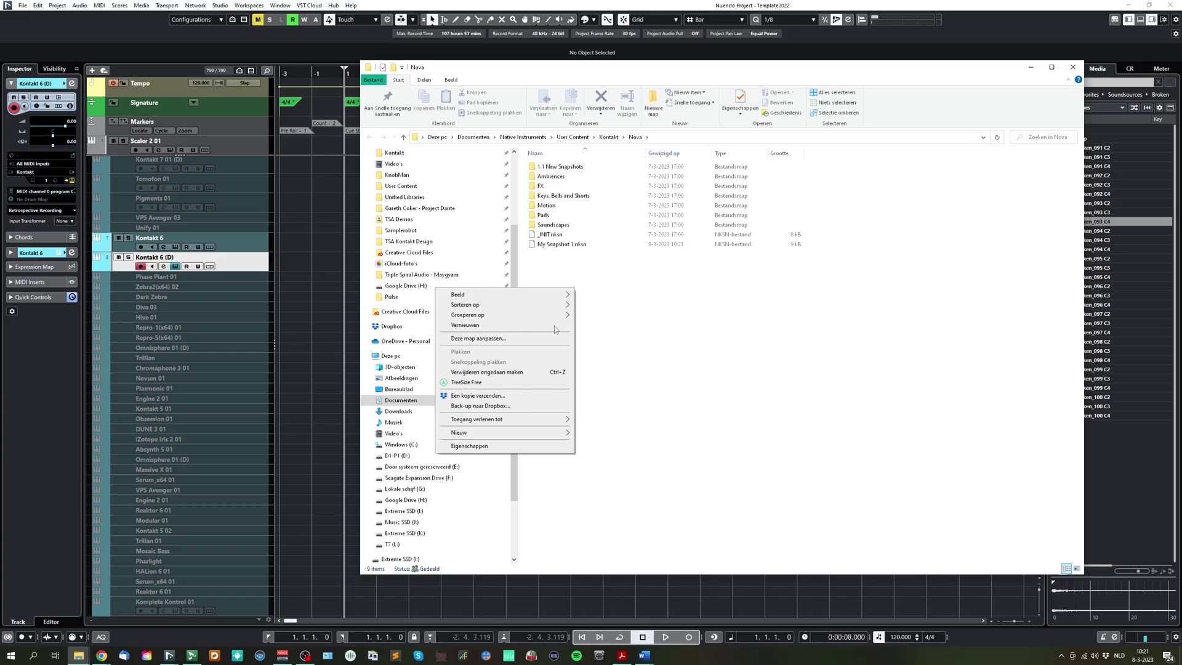
pyautogui.moveTo(524, 433)
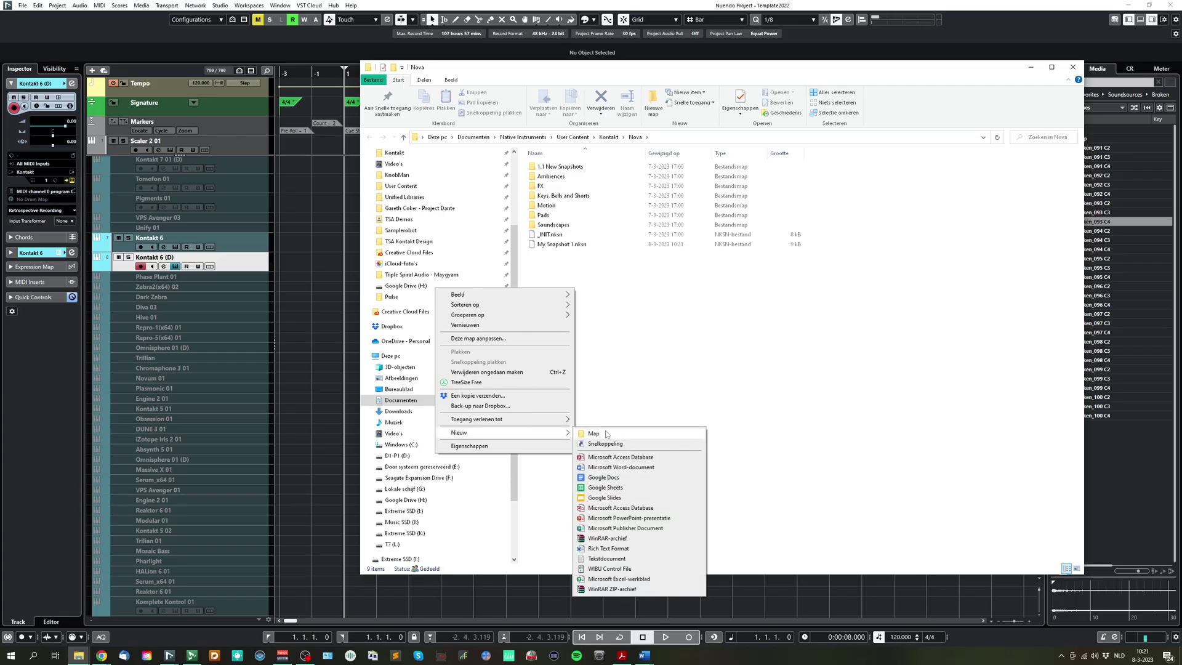
pyautogui.click(609, 431)
pyautogui.write('M')
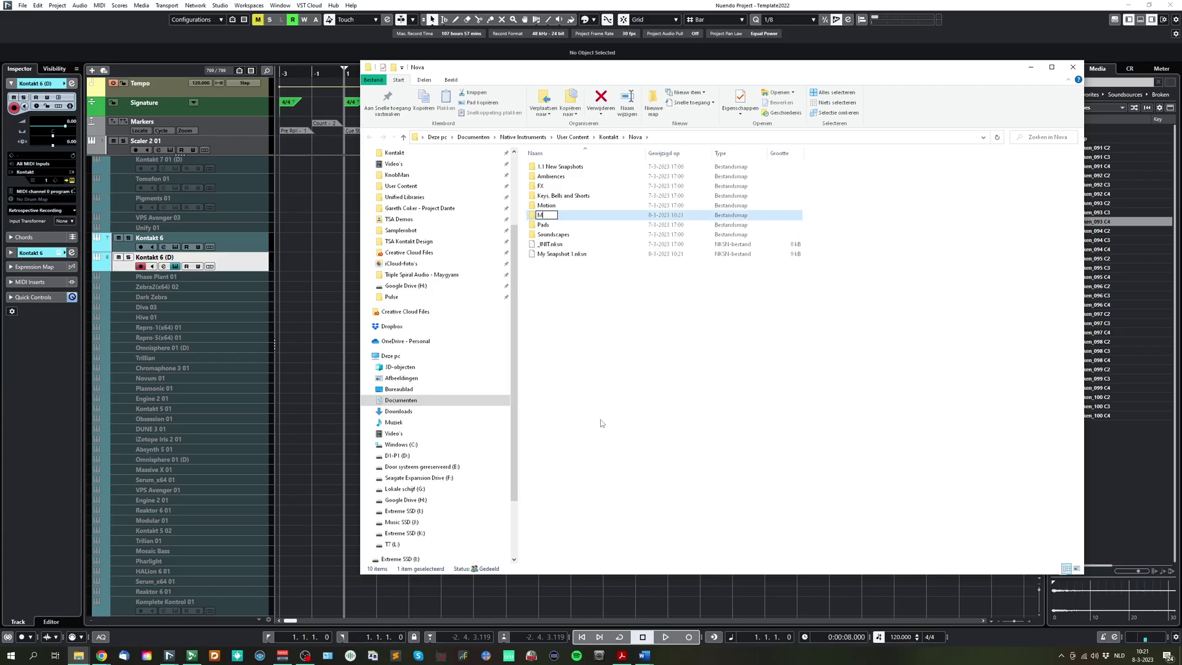
pyautogui.write('y Own Snapshots')
pyautogui.press('Return')
pyautogui.moveTo(564, 253); pyautogui.dragTo(561, 215)
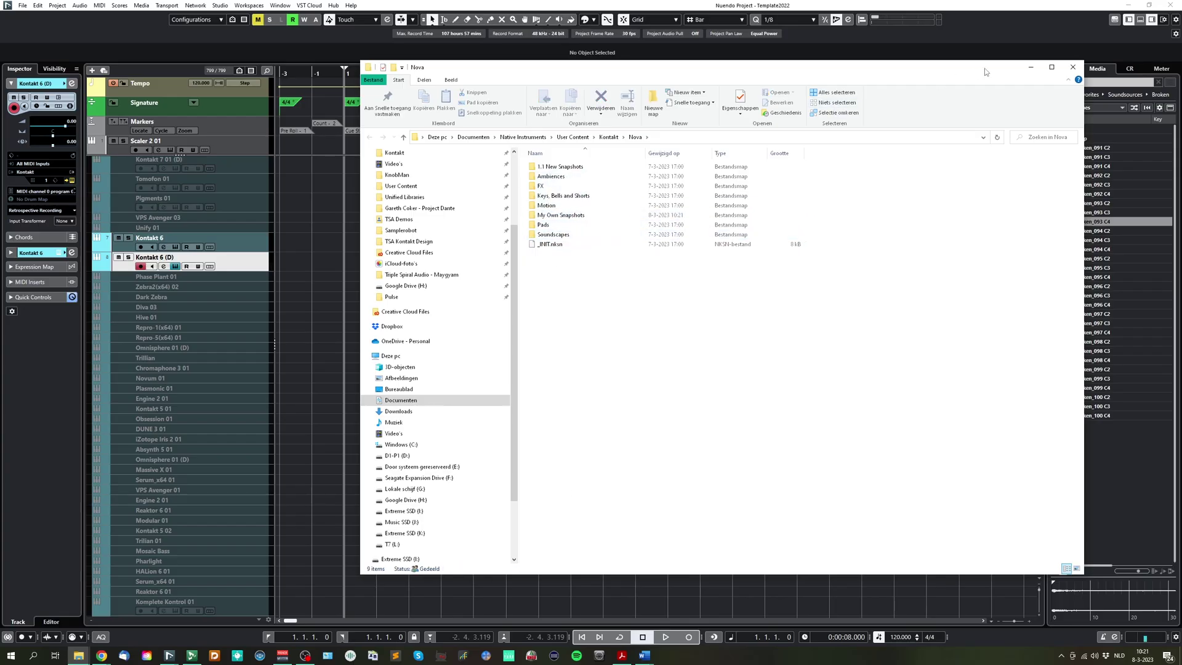
pyautogui.click(1031, 67)
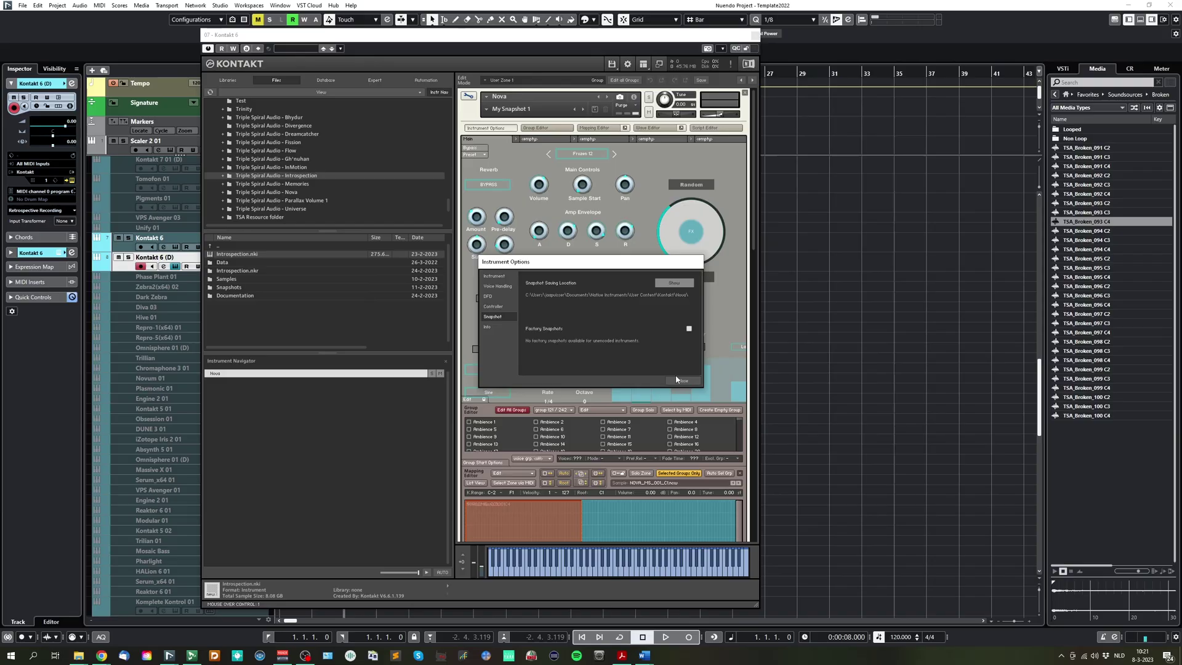
# Close Instrument Options, exit edit mode, and verify My Snapshot 1 is listed under My Own Snapshots
pyautogui.click(683, 381)
pyautogui.click(469, 98)
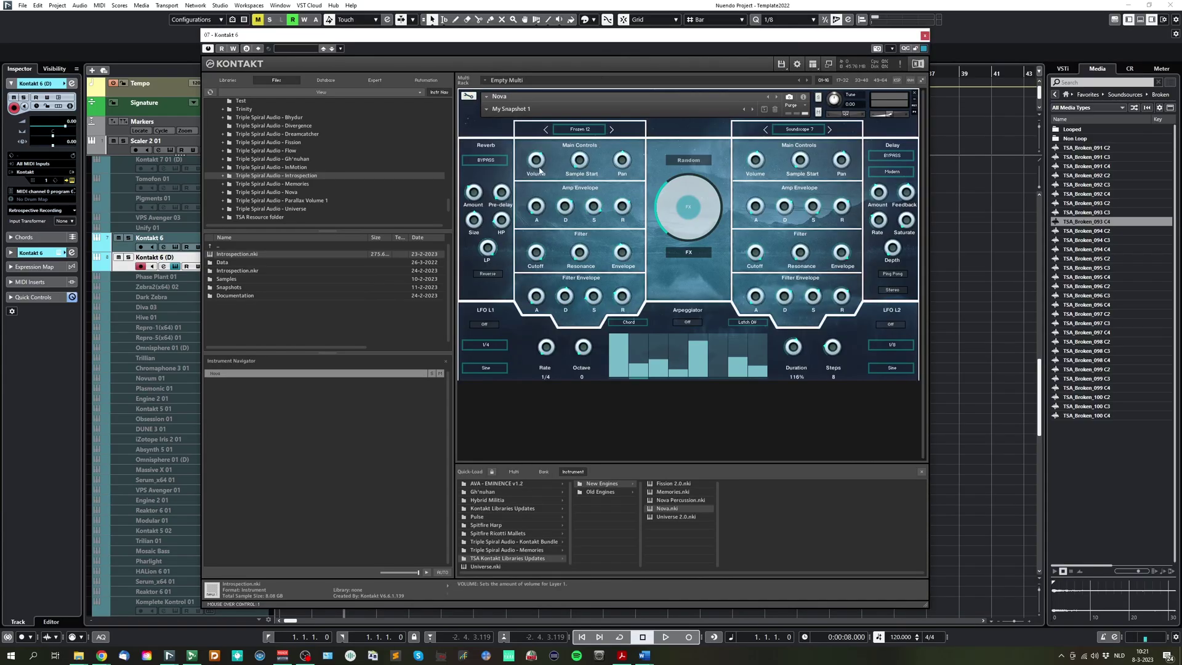
pyautogui.click(487, 109)
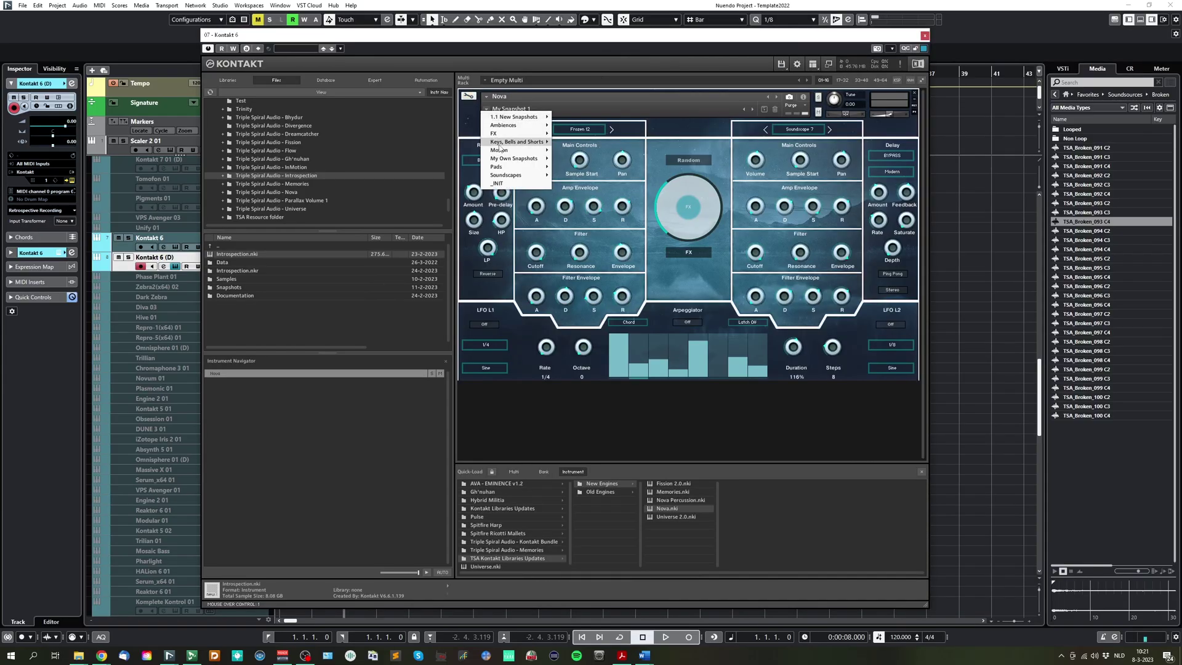
pyautogui.moveTo(502, 159)
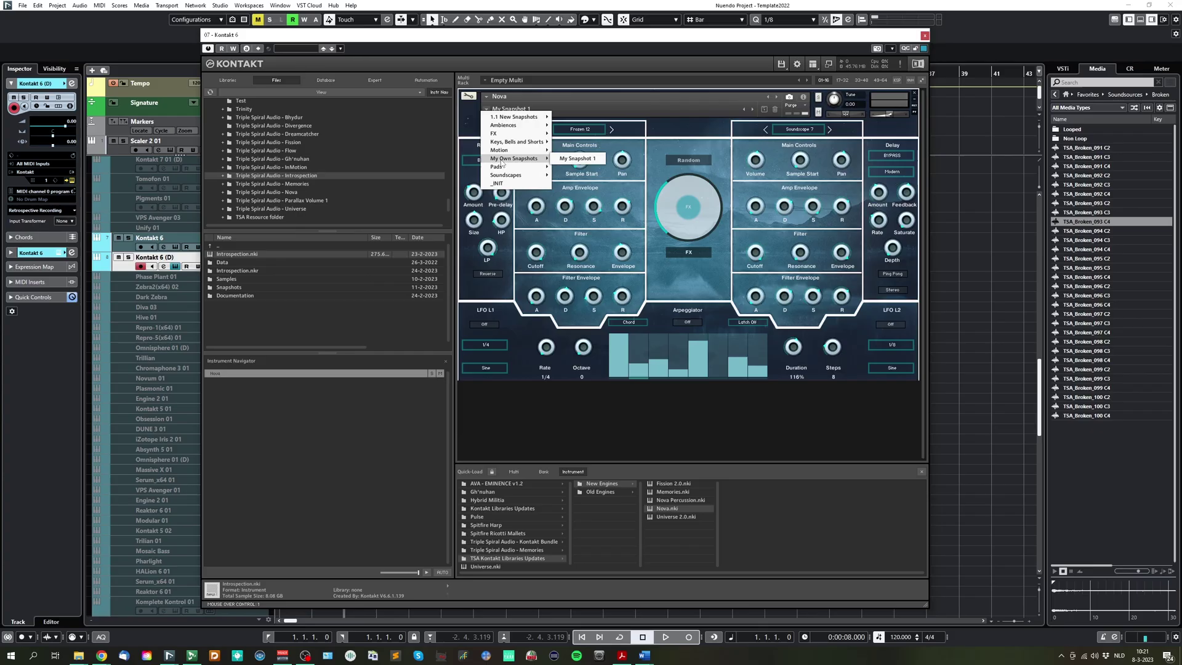
pyautogui.click(689, 122)
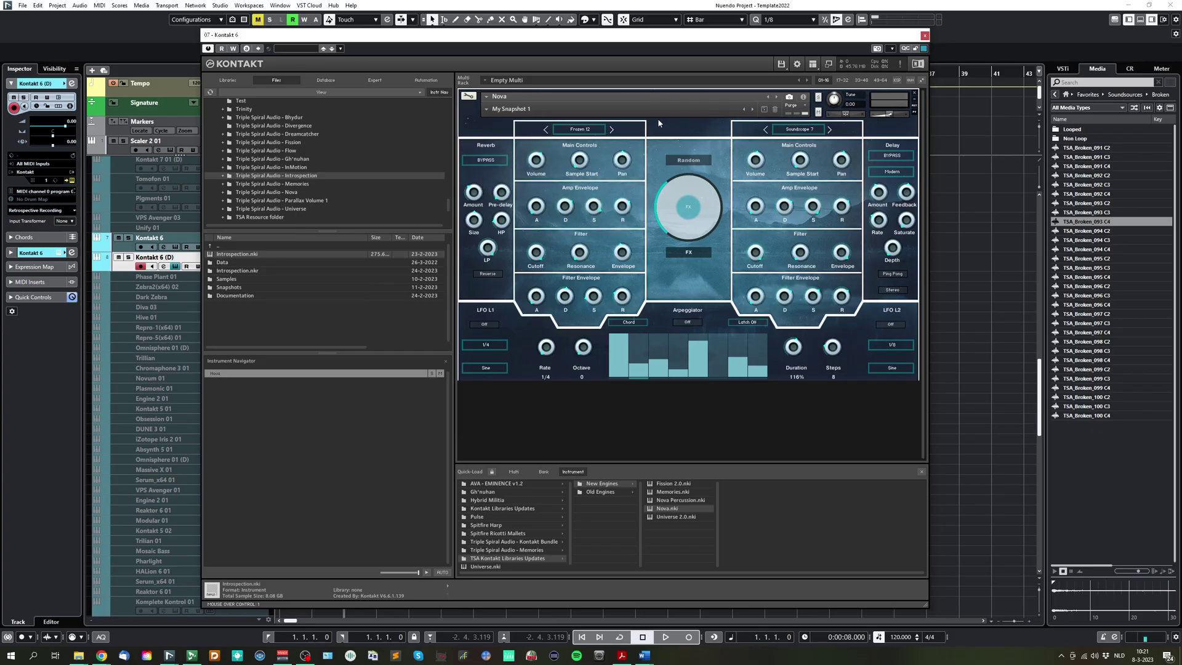